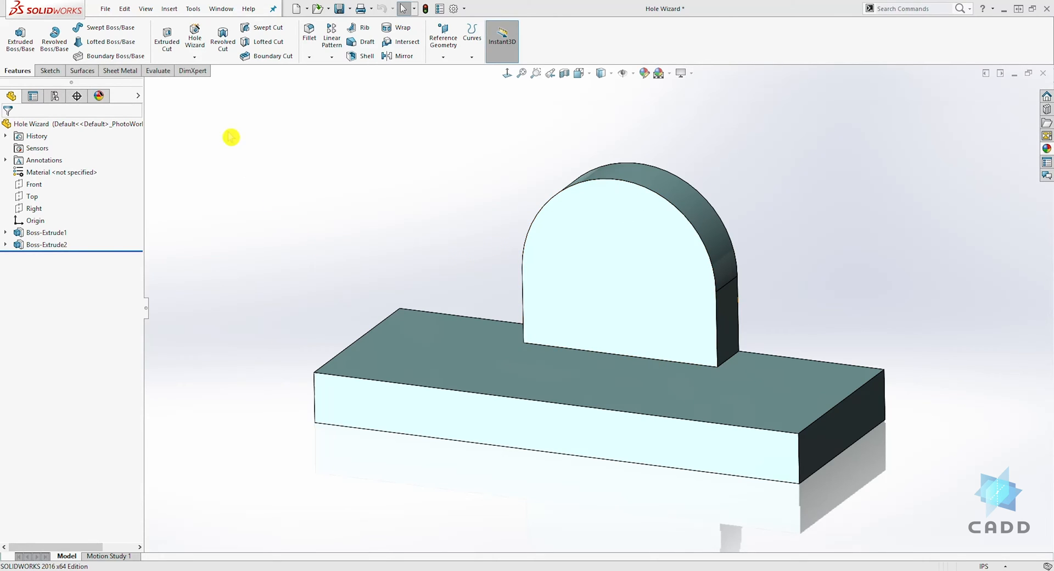
- Start a Hole Wizard hole and place its centre on the arched boss's front face, about 1.75 in above the origin, viewing the face squarely
left_click(199, 33)
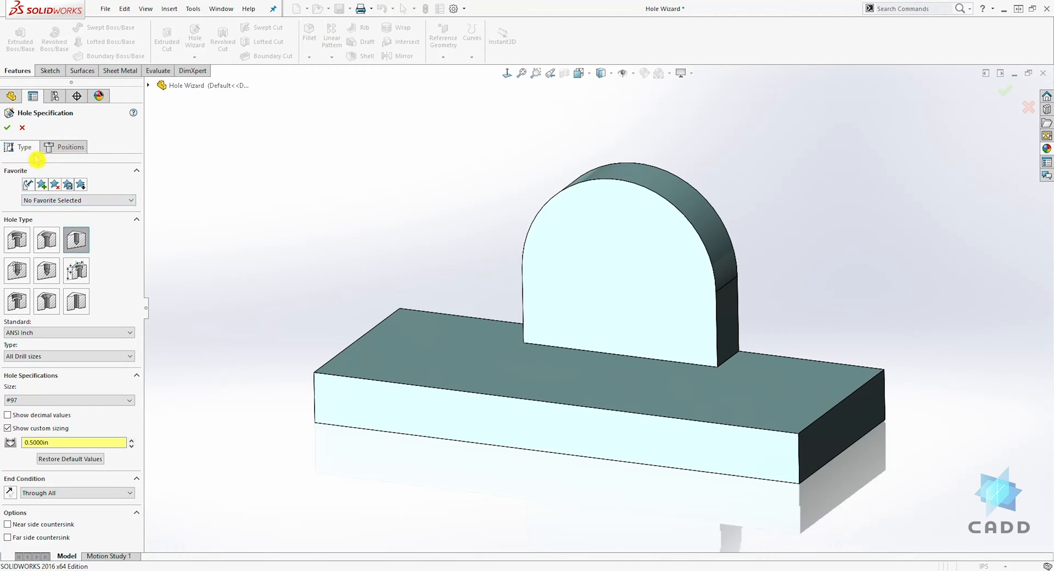
left_click(67, 149)
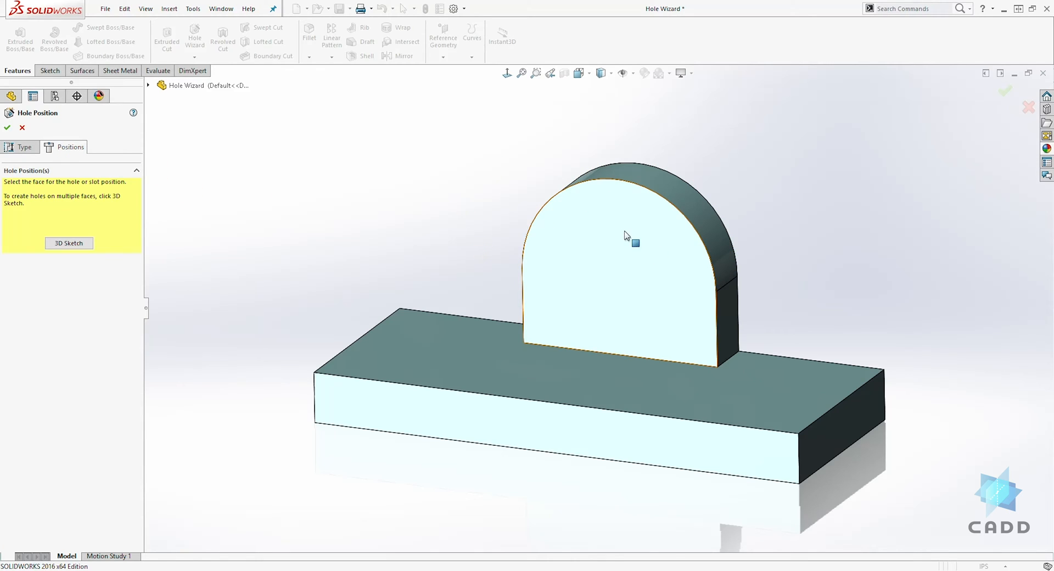
left_click(242, 258)
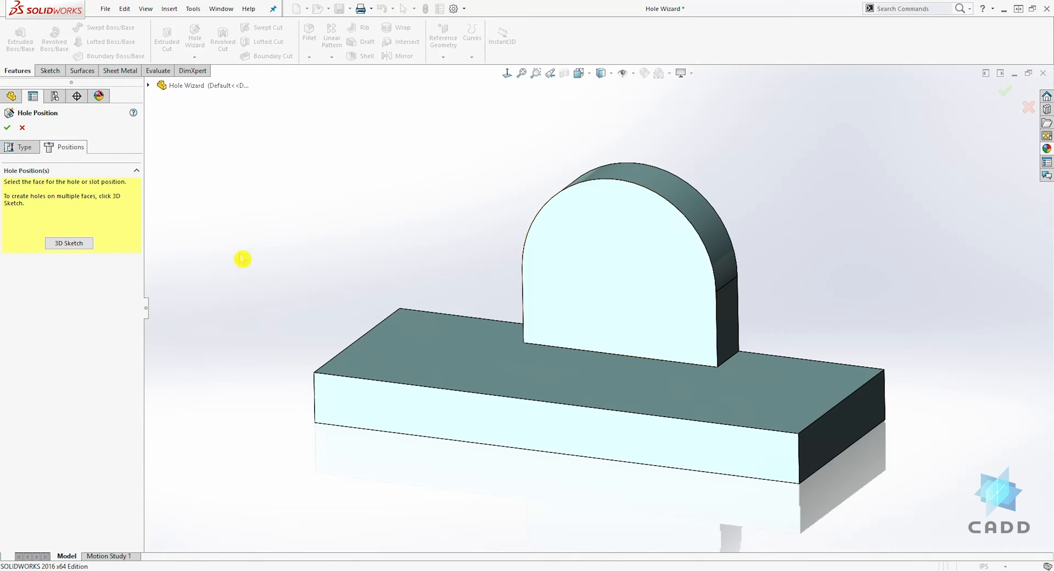
left_click(606, 206)
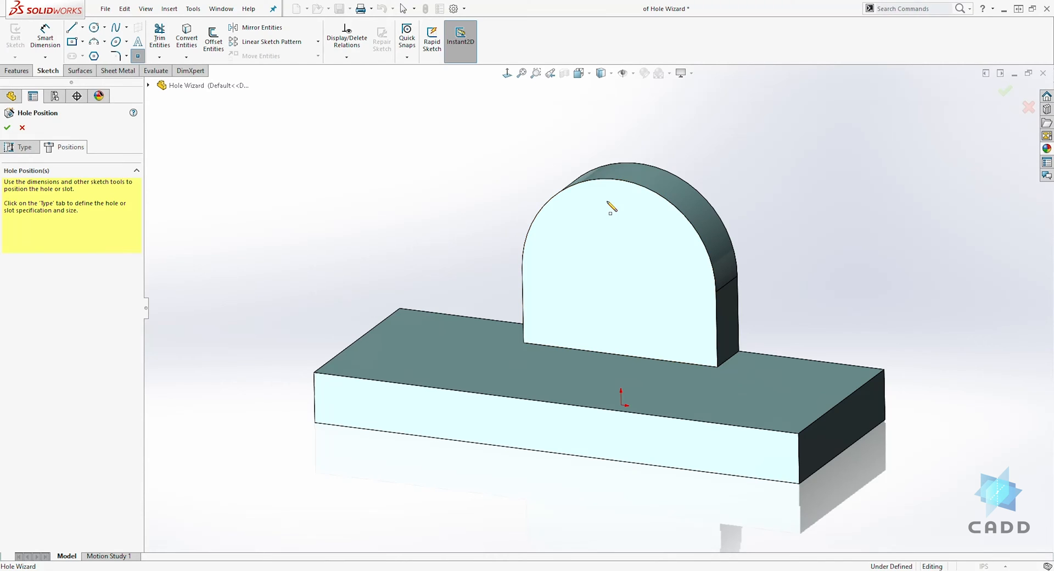
left_click(607, 248)
left_click_drag(607, 248, 613, 230)
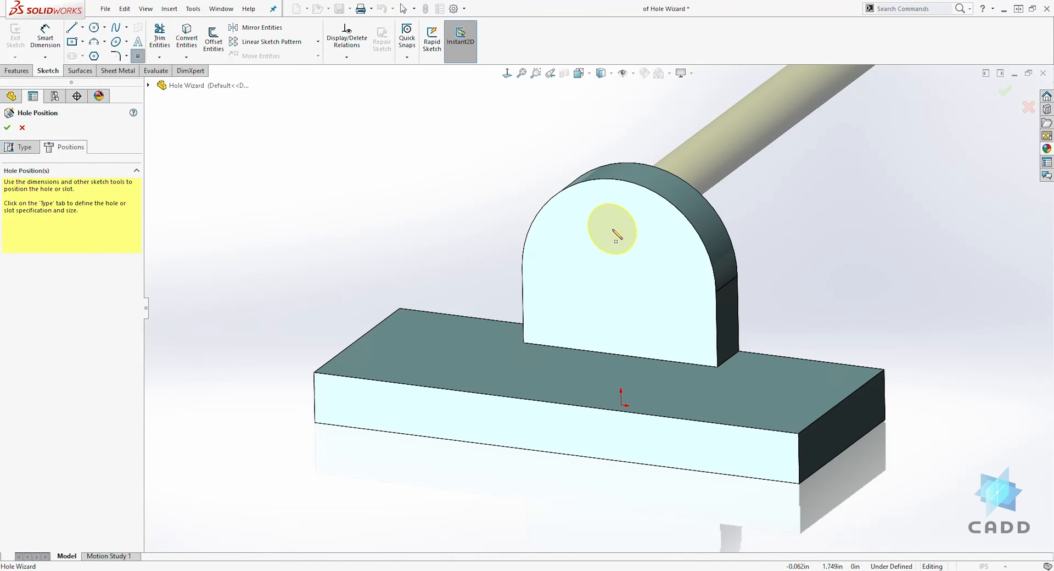
left_click(508, 73)
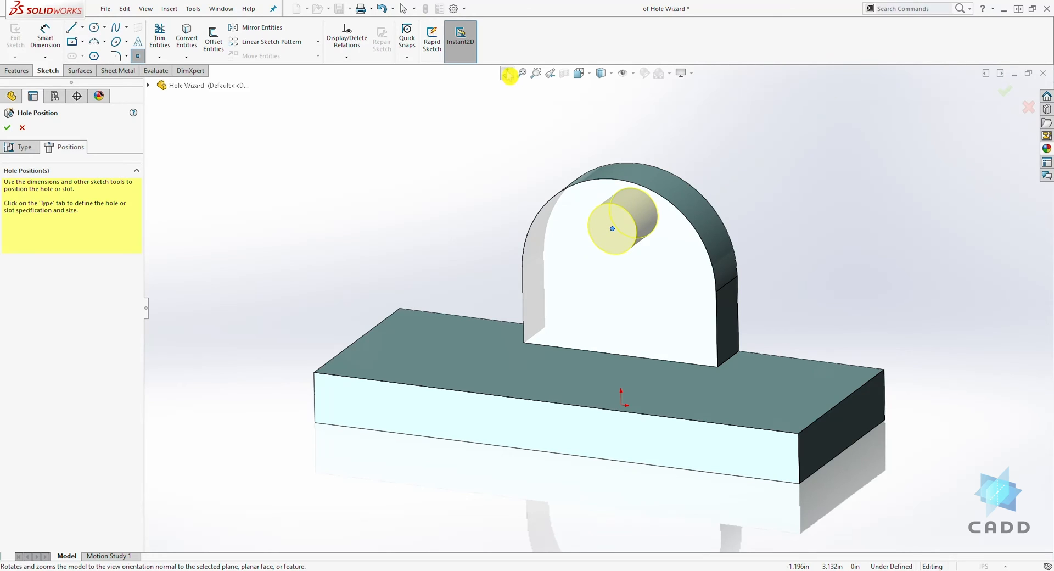
left_click(508, 73)
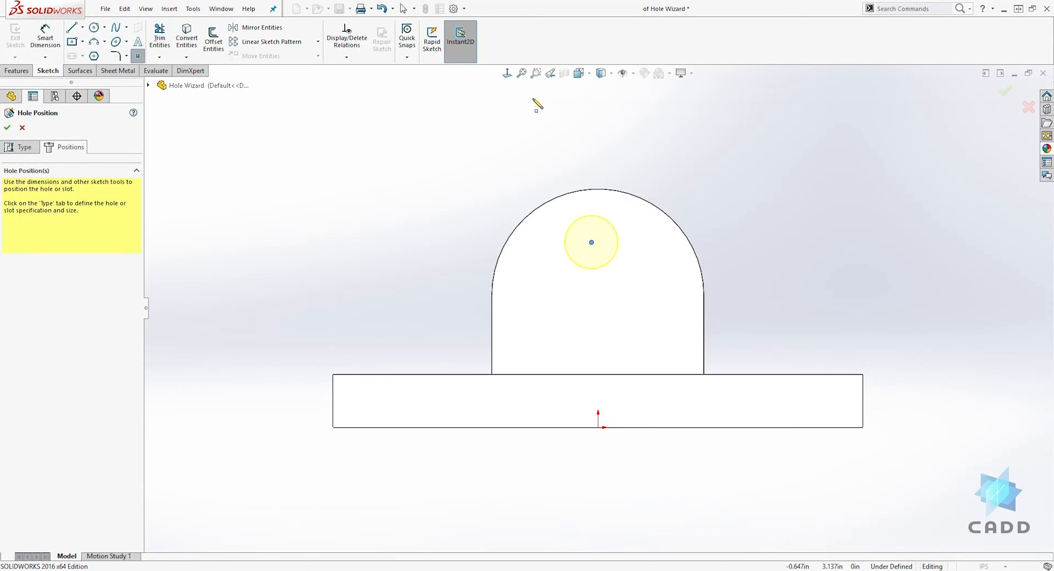
- Place two more holes on the arched face, one on each side below the first
scroll(607, 275, "down", 2)
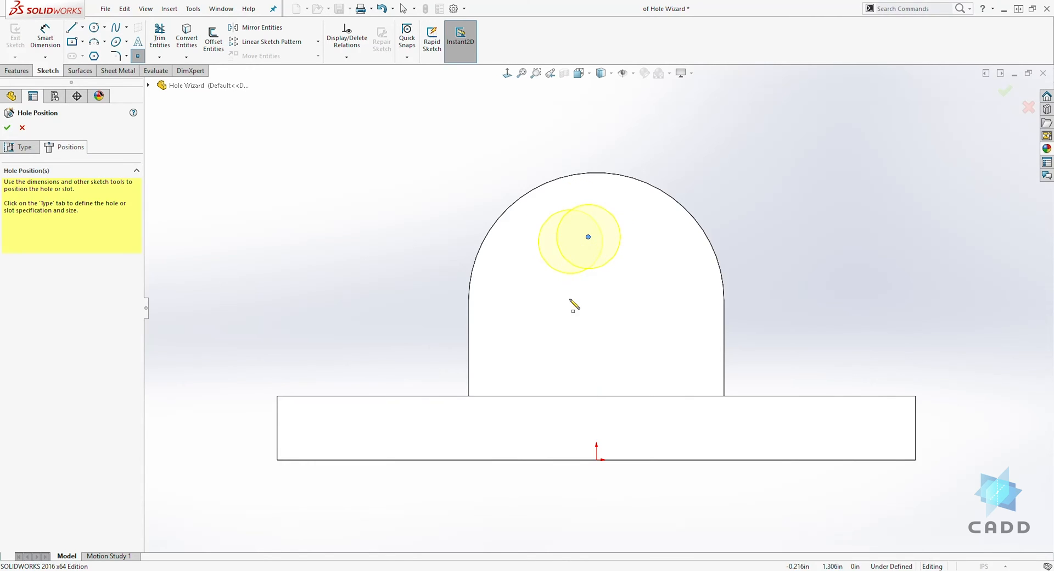
left_click(531, 315)
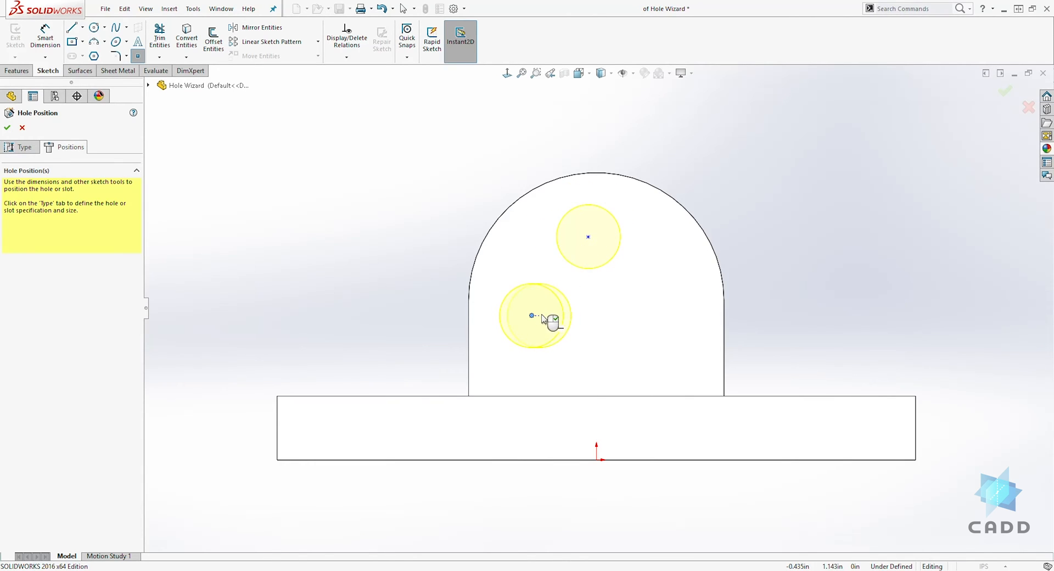
left_click(655, 323)
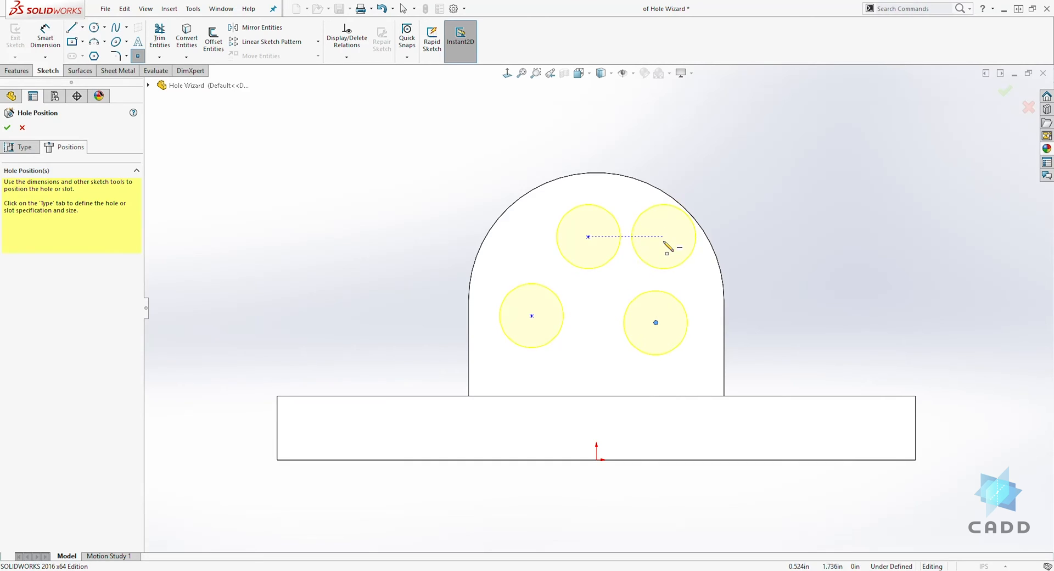
key("Escape")
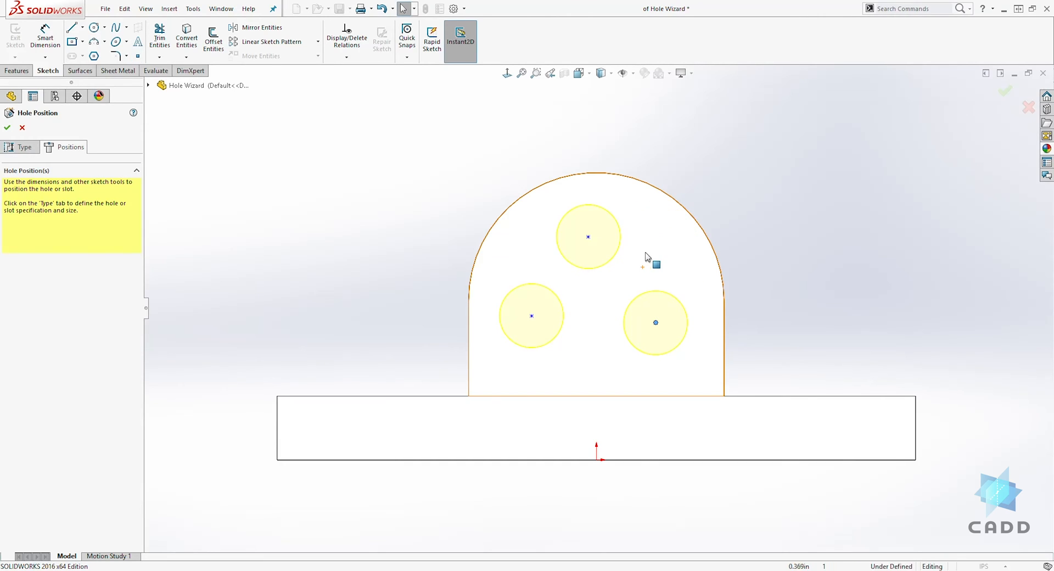
- Delete the two lower hole points from the arched face
left_click(532, 317)
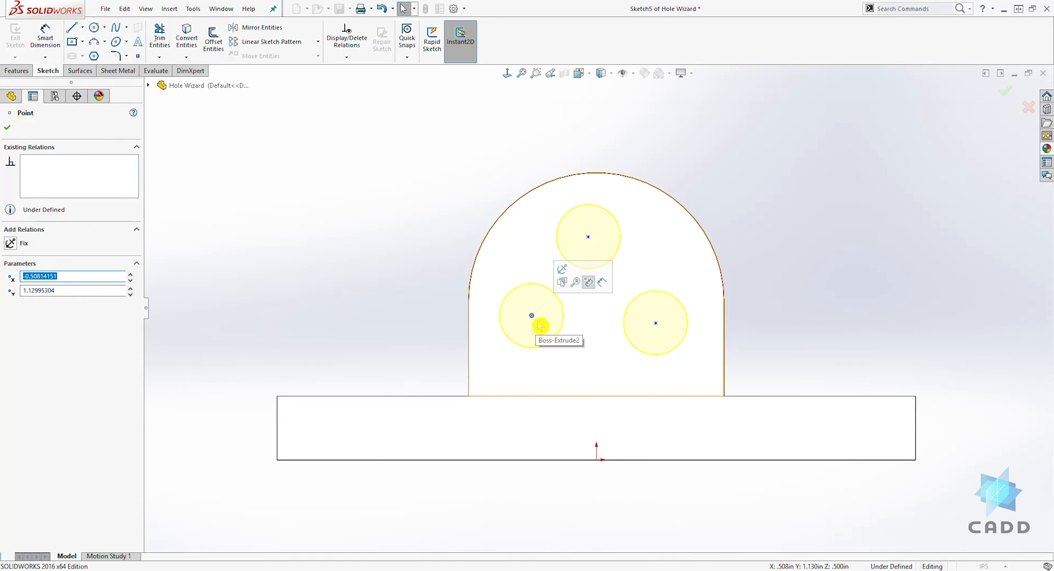
key("Delete")
left_click(655, 322)
key("Delete")
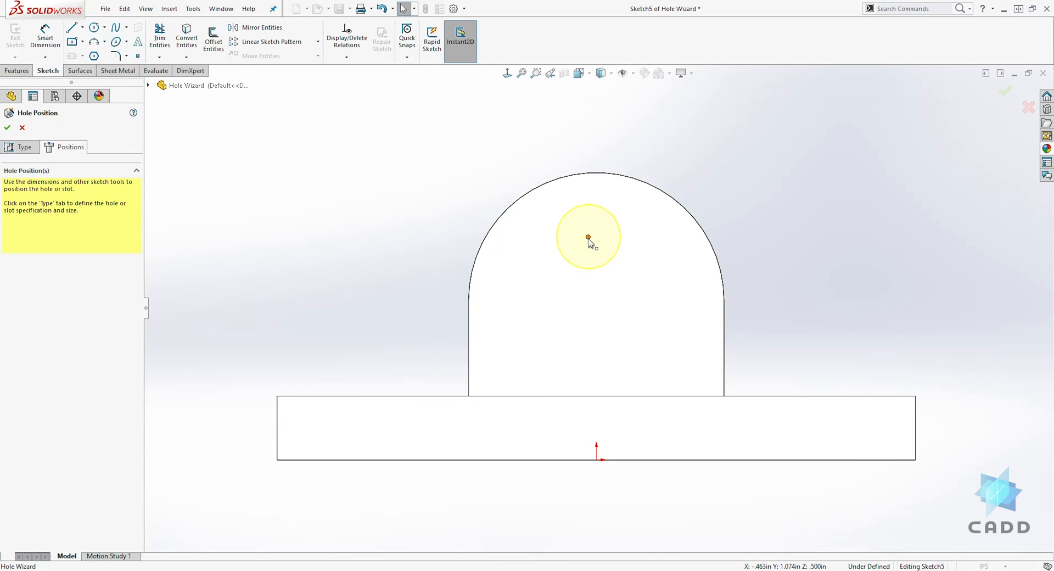
- Move the hole centre to about 1.59 in above the origin and add a Vertical relation between the two points
left_click_drag(588, 237, 597, 257)
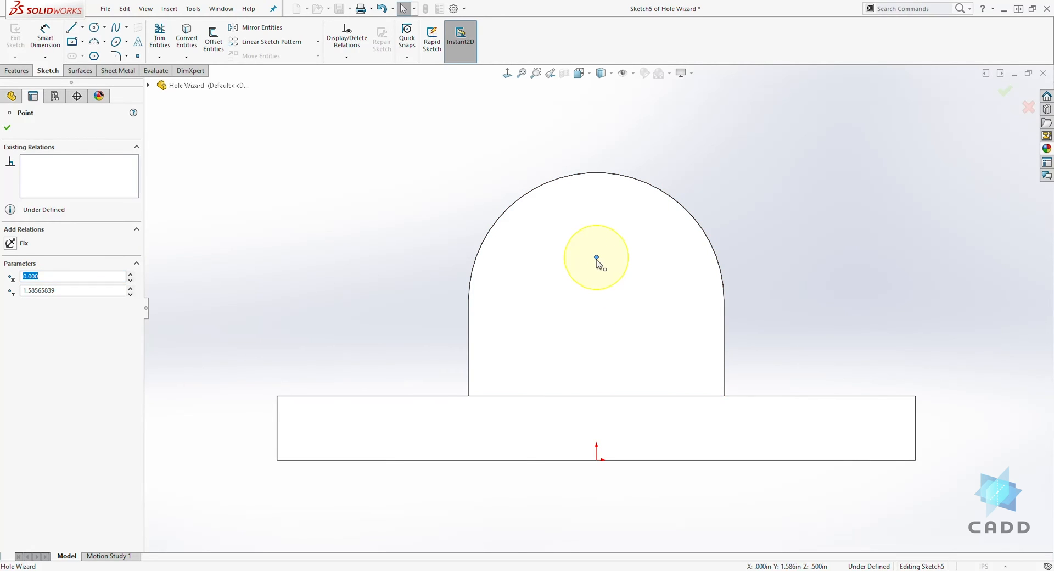
left_click(597, 460, "ctrl")
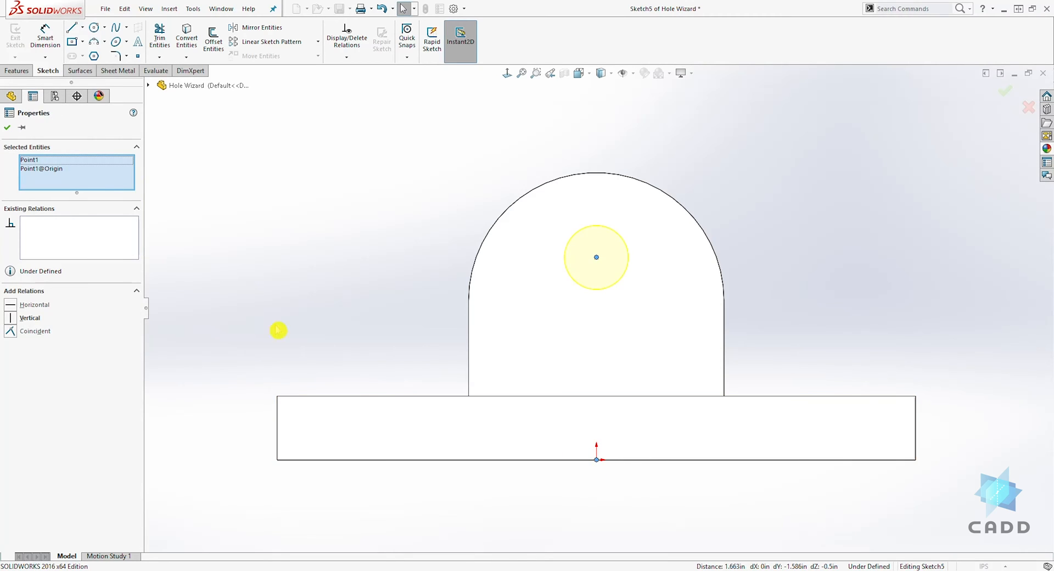
left_click(25, 318)
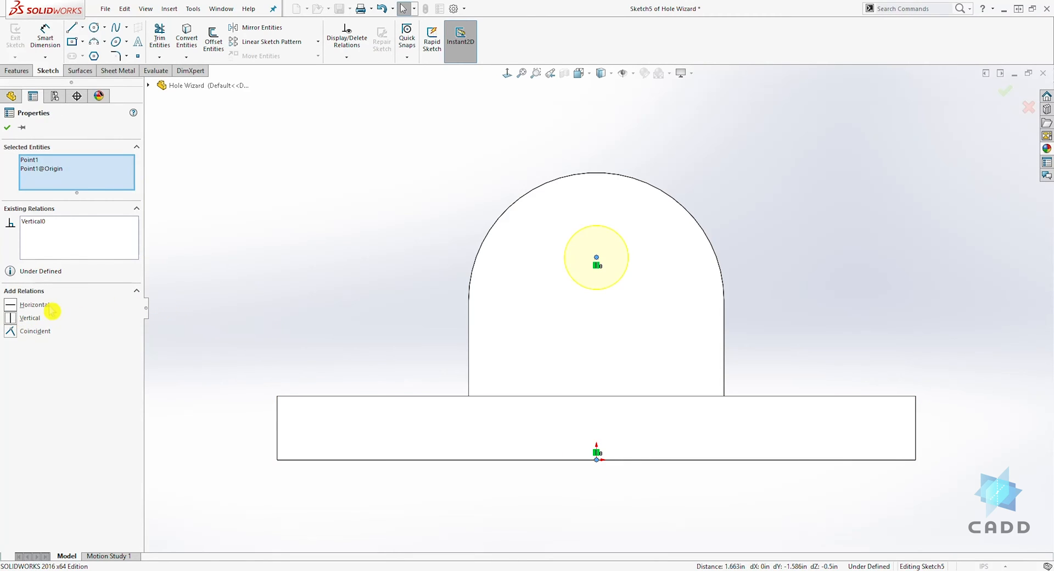
- Dimension the hole centre 1.5 in above the bottom edge of the base
left_click(45, 35)
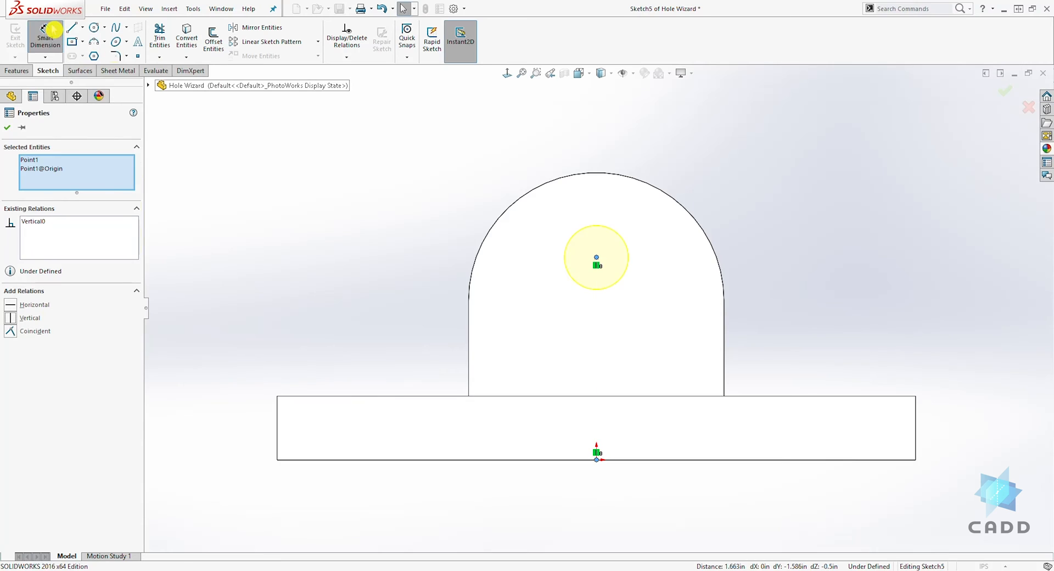
key("Escape")
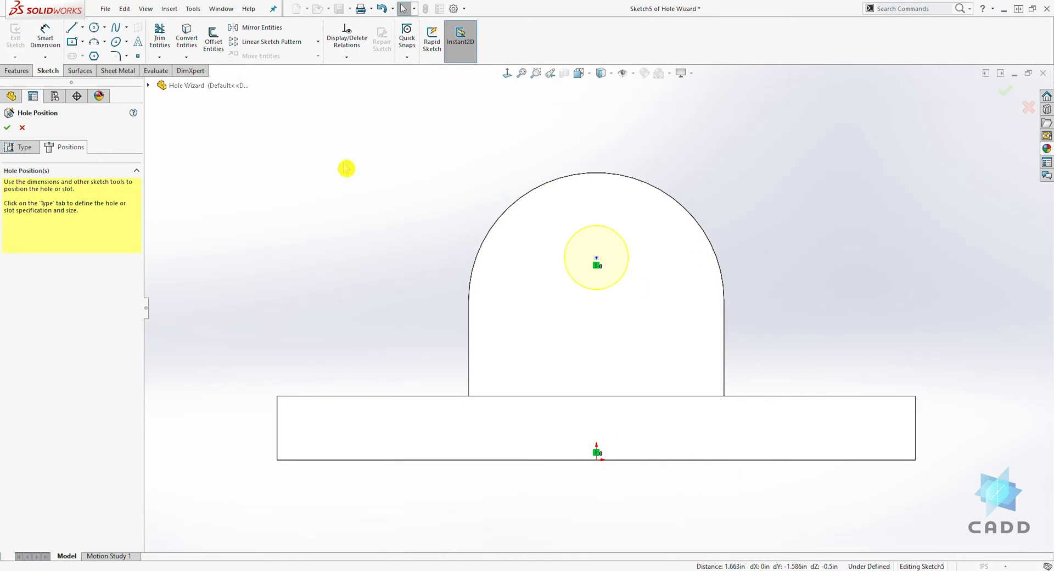
left_click(45, 35)
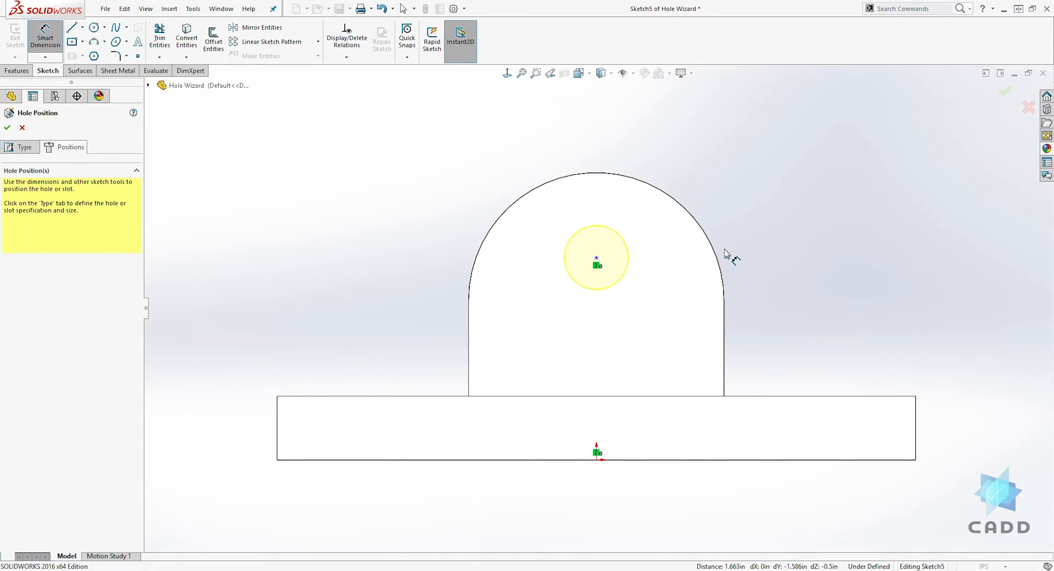
left_click(722, 461)
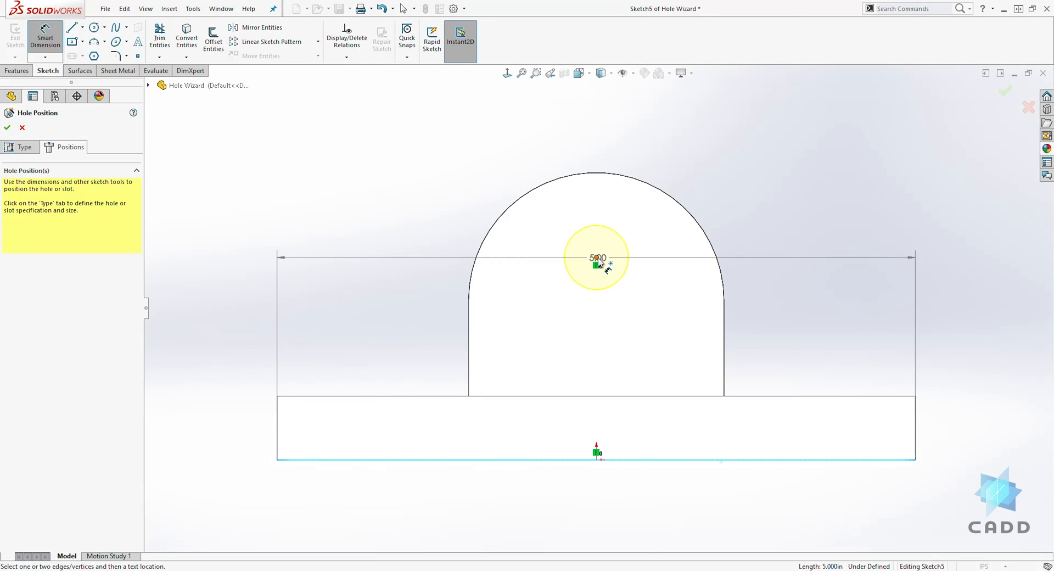
left_click(597, 258)
left_click(832, 339)
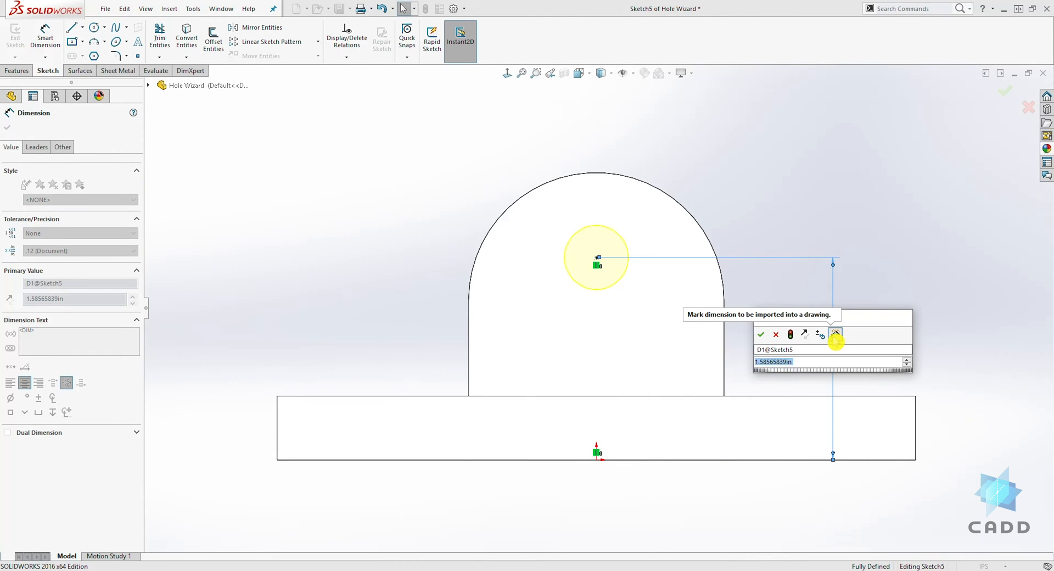
type("1.5")
key("Return")
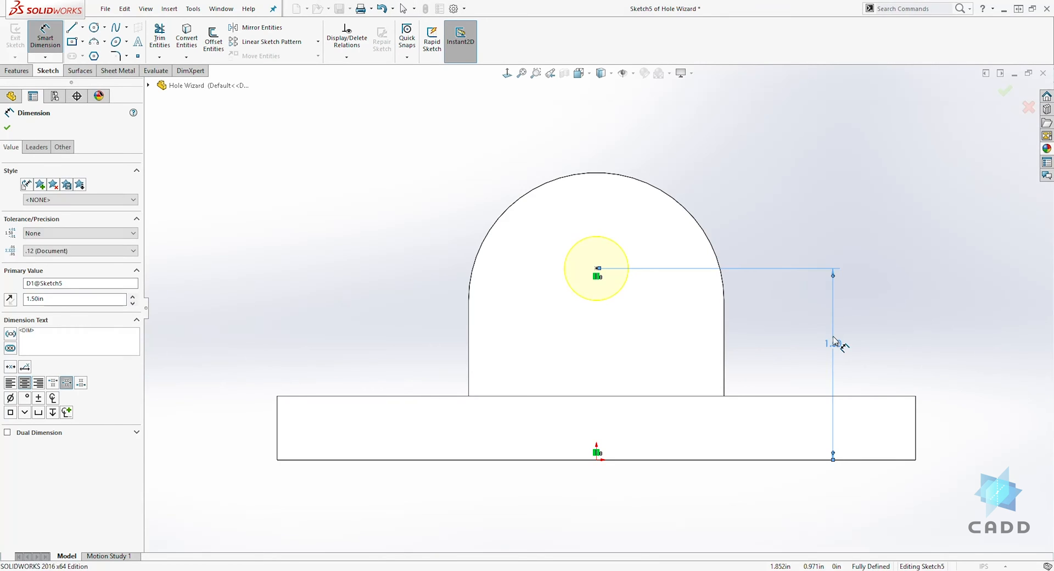
key("Escape")
- Set the hole's standard to ANSI Inch and its type to All Drill sizes
scroll(618, 280, "down", 2)
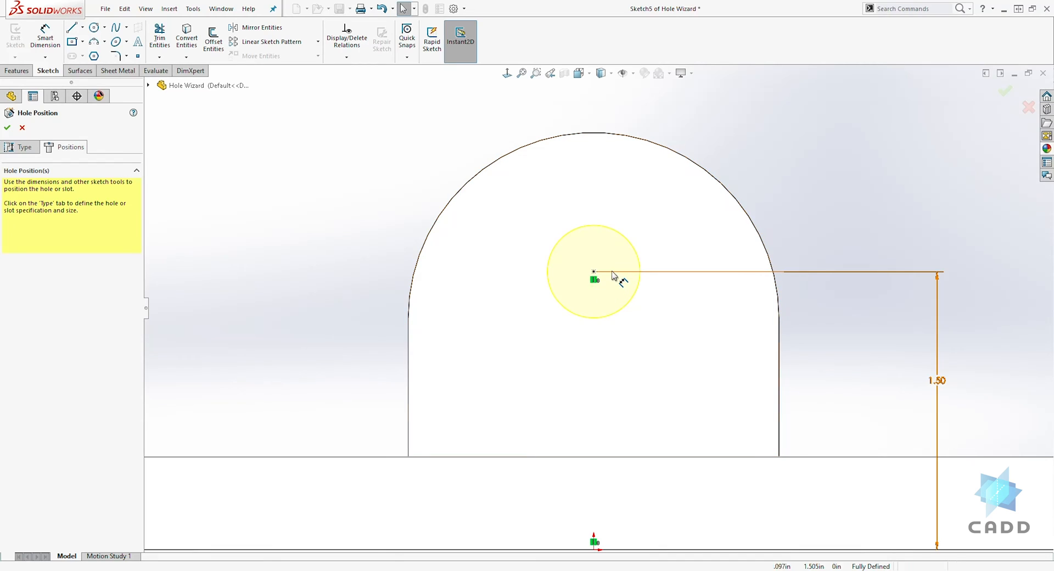
left_click(20, 152)
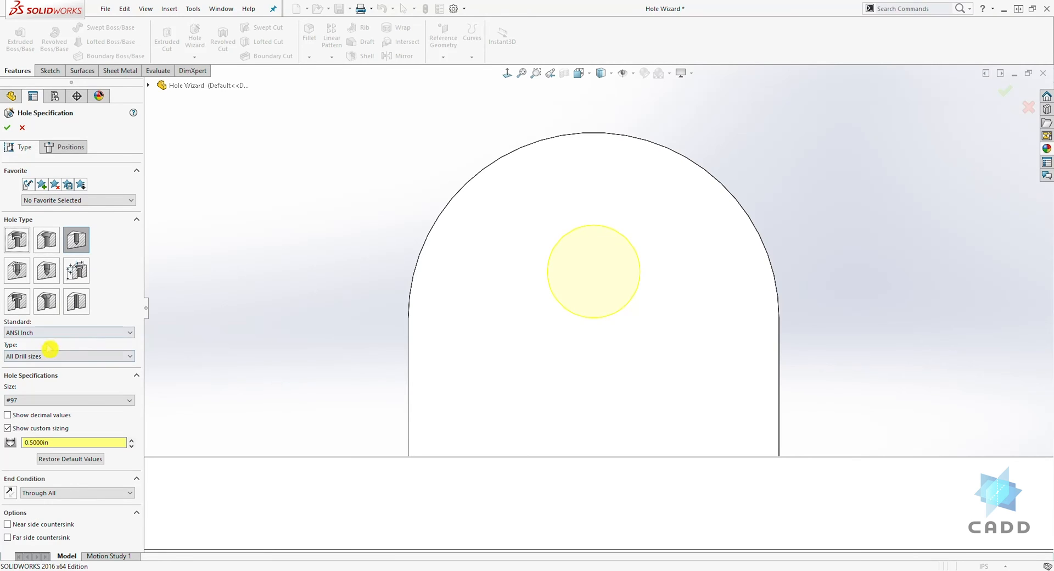
left_click(77, 334)
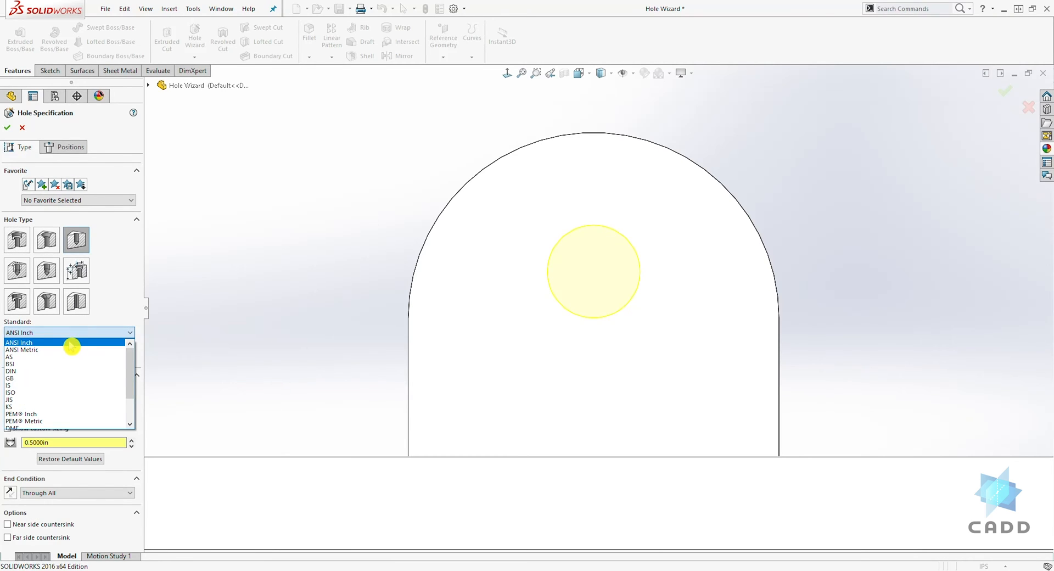
left_click(71, 343)
left_click(43, 356)
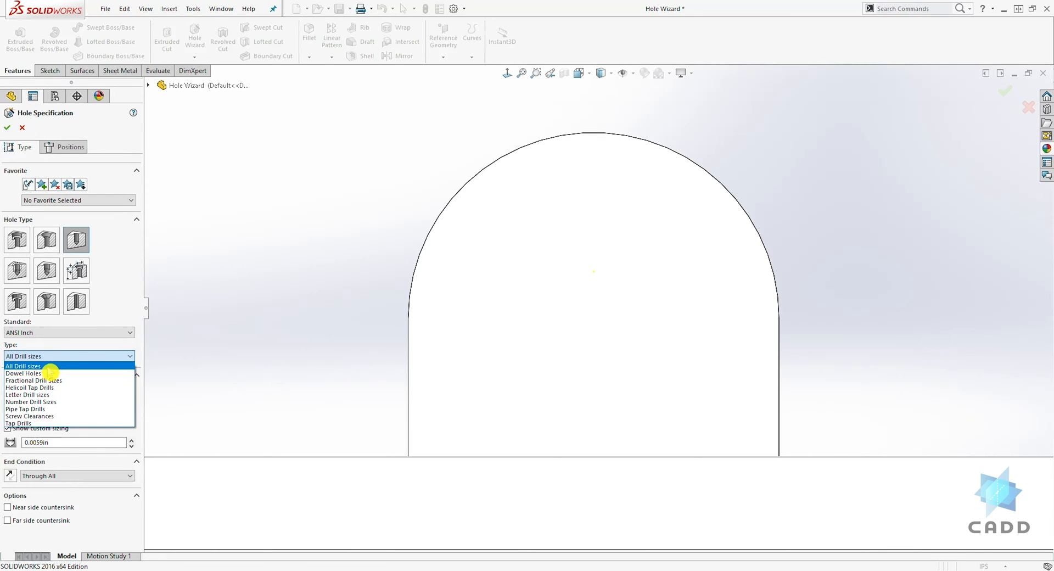
left_click(48, 366)
- Set the hole's drill size to 5/32
left_click(47, 400)
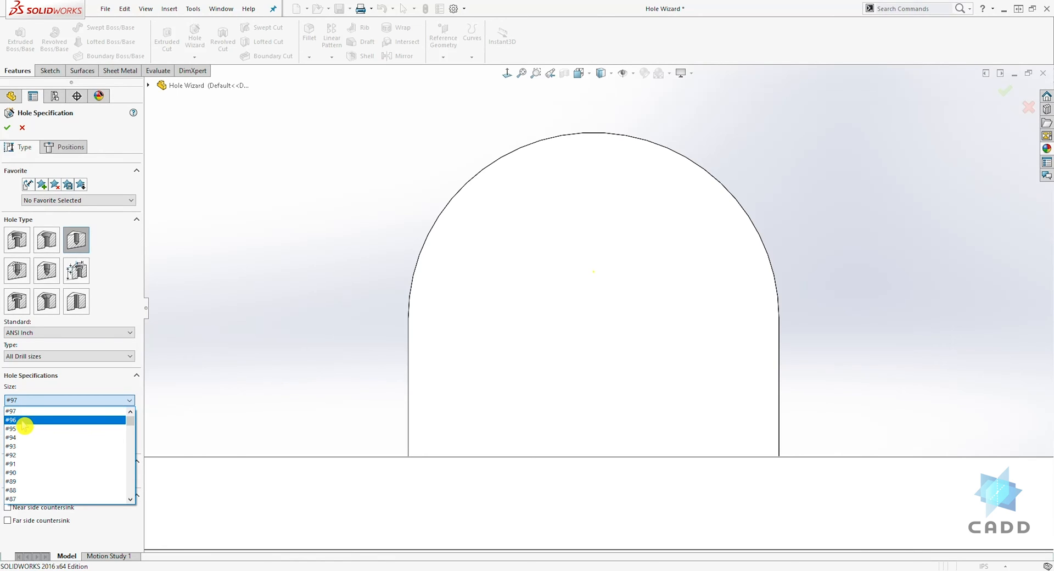
left_click(48, 412)
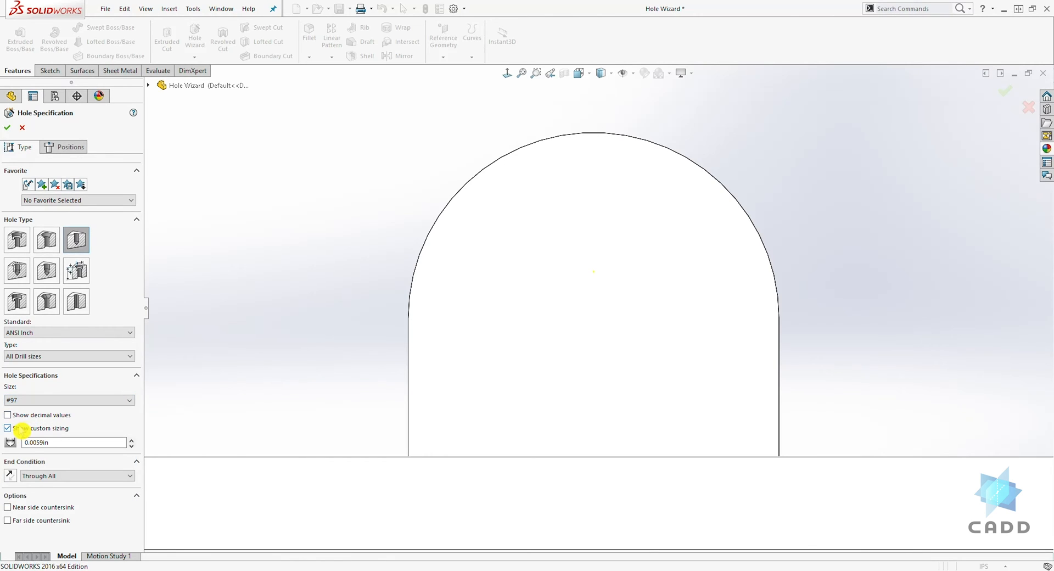
left_click(58, 442)
left_click(118, 441)
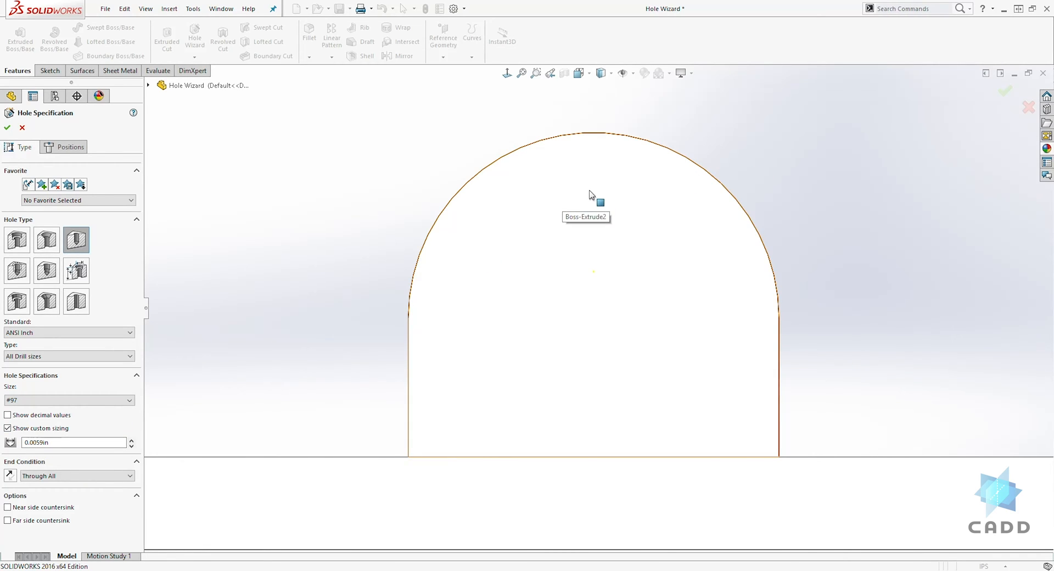
mouse_move(663, 176)
middle_mouse_down()
mouse_move(607, 219)
mouse_move(607, 247)
middle_mouse_up()
left_click(84, 388)
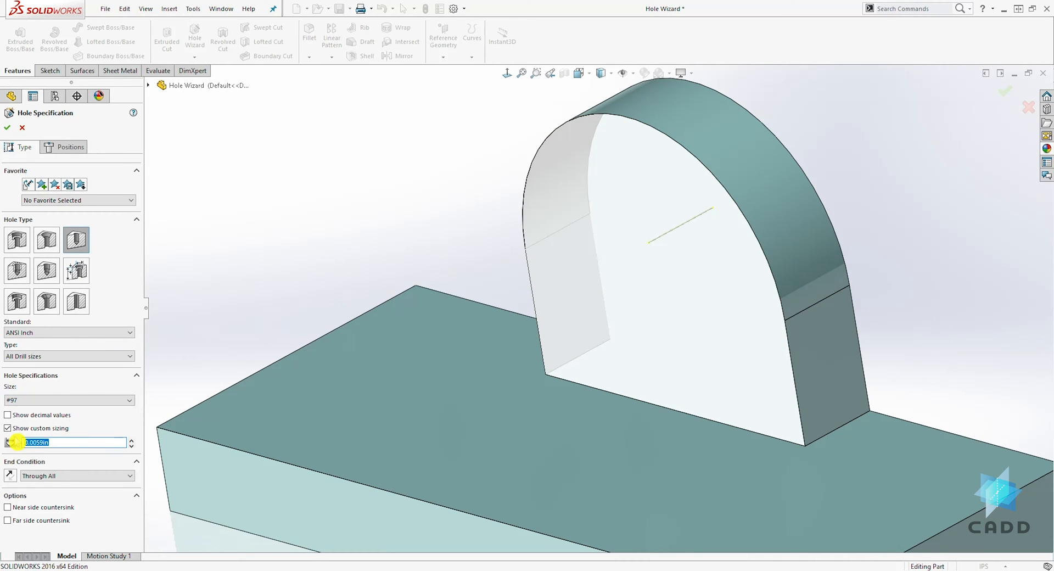
left_click(55, 400)
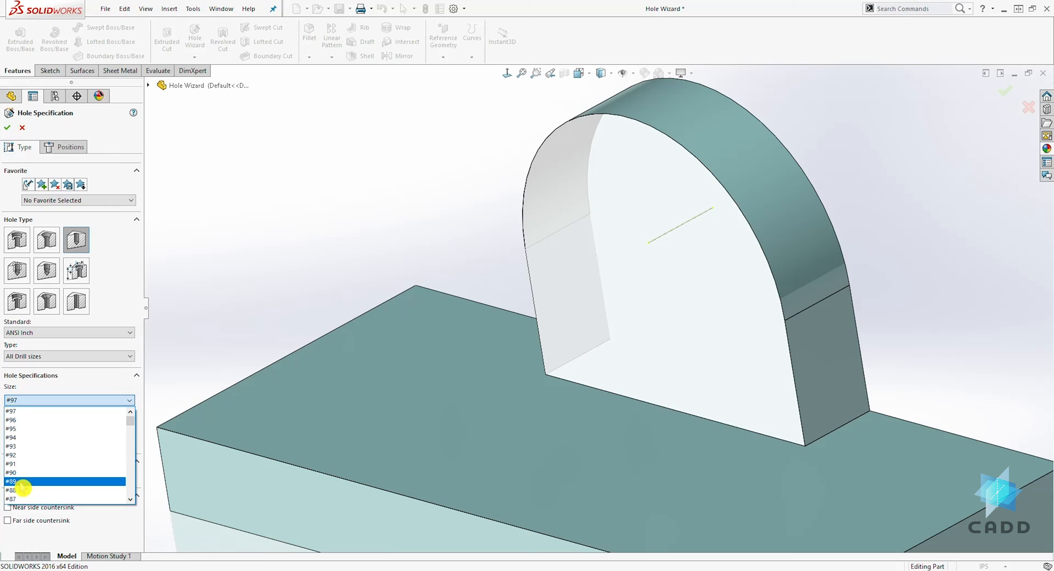
scroll(22, 487, "down", 8)
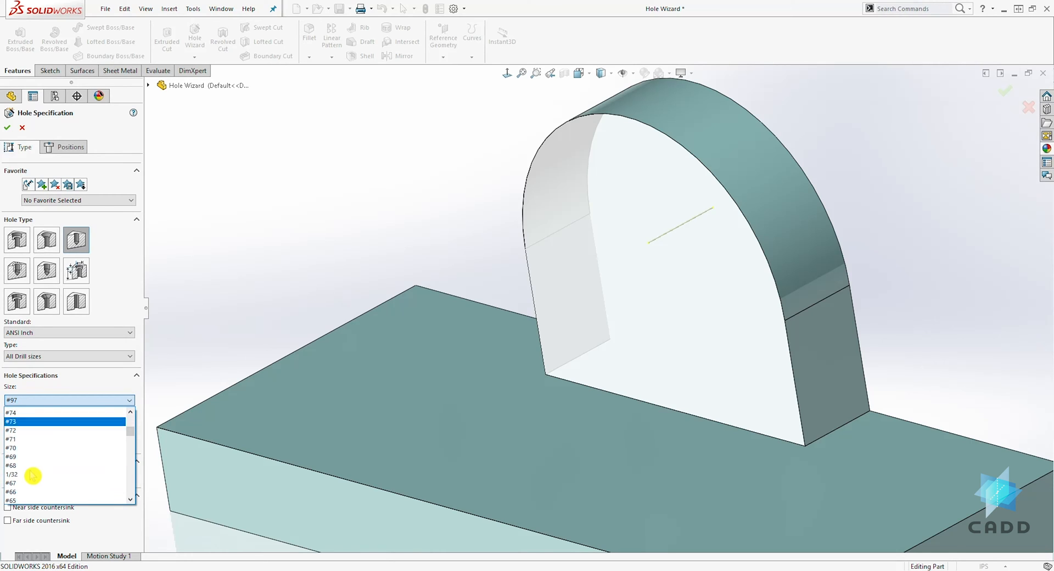
scroll(33, 476, "down", 9)
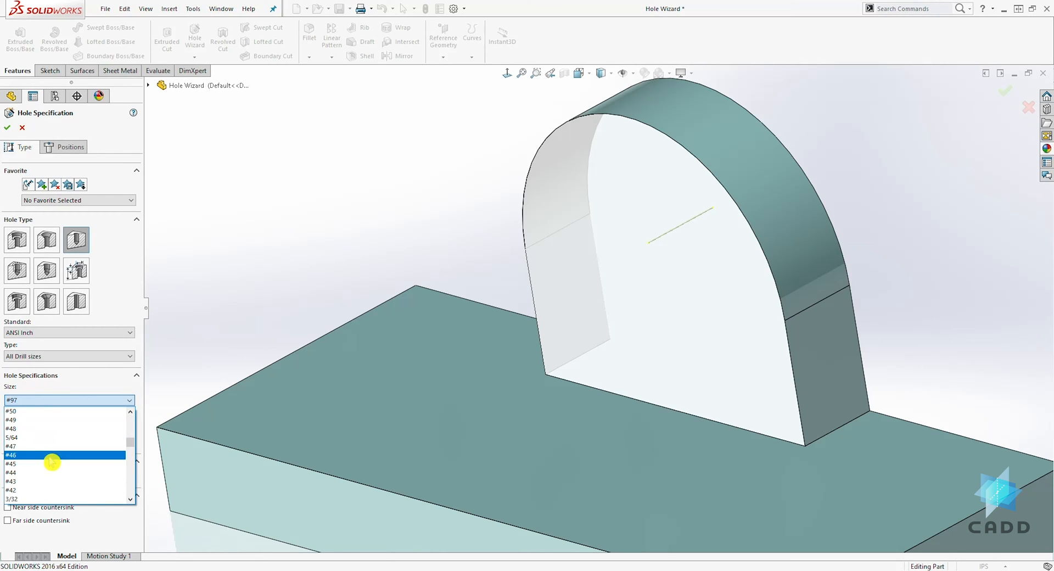
scroll(53, 462, "down", 8)
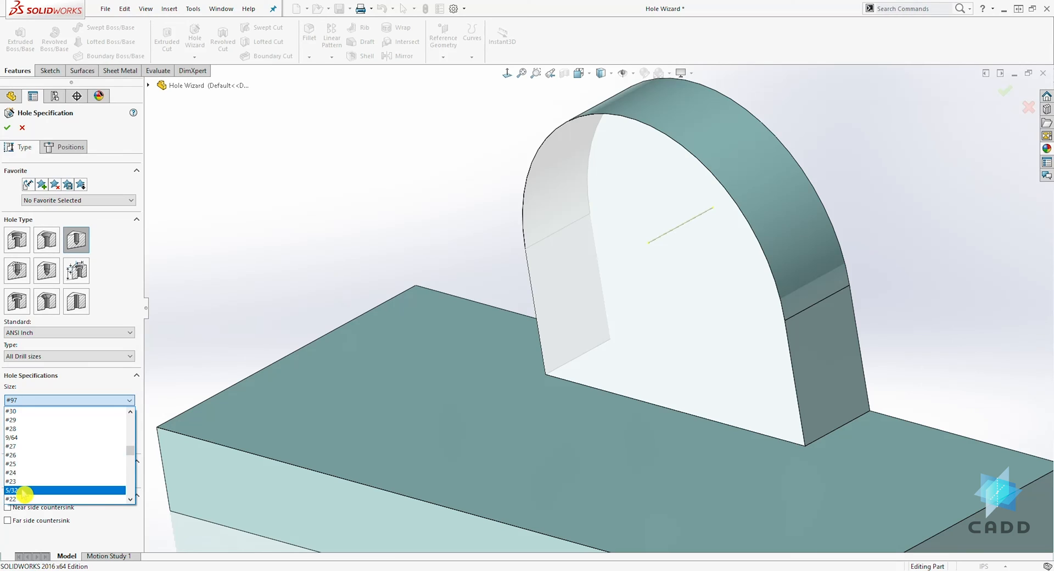
left_click(22, 490)
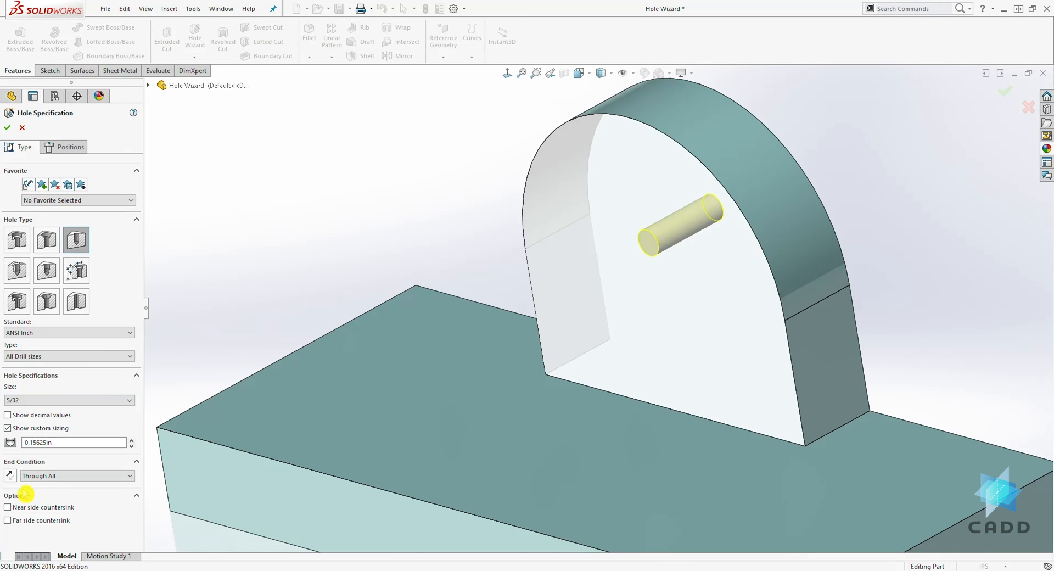
- Set the hole's drill size to 7/32 and override its through-hole diameter with a custom 0.5 in
left_click(52, 401)
scroll(35, 442, "down", 6)
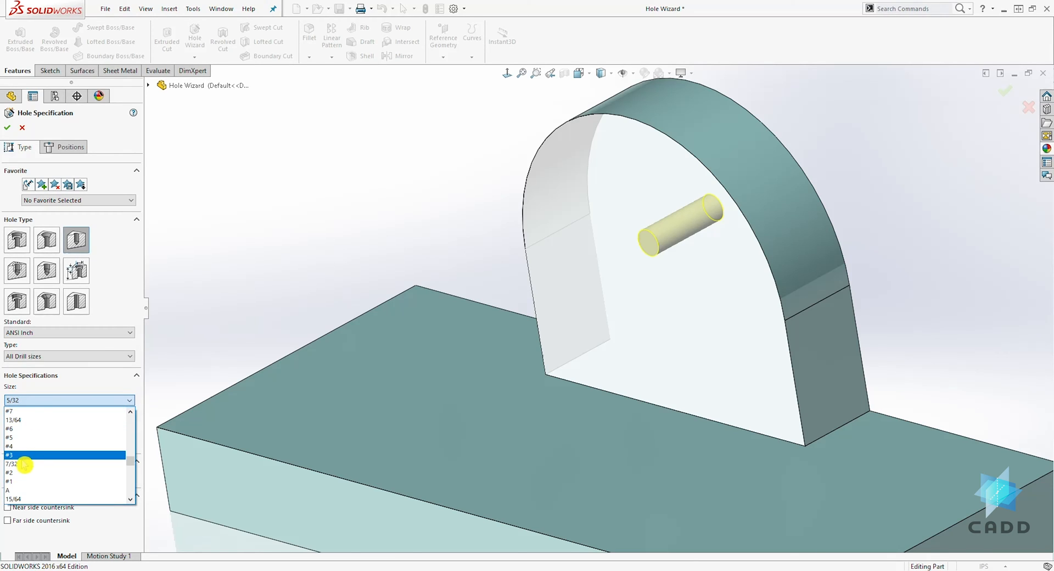
left_click(24, 464)
left_click(40, 442)
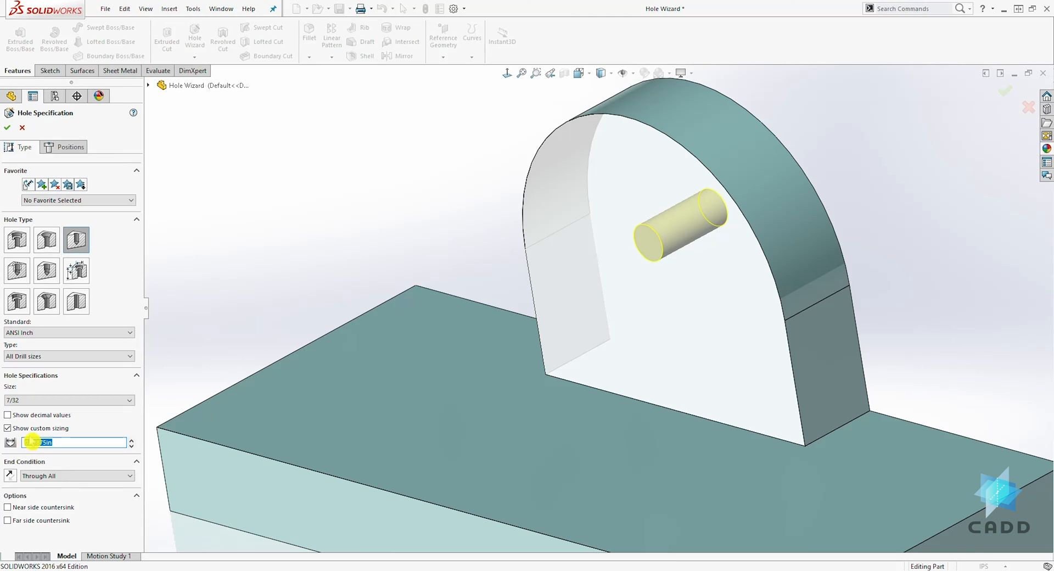
type(".5")
key("Return")
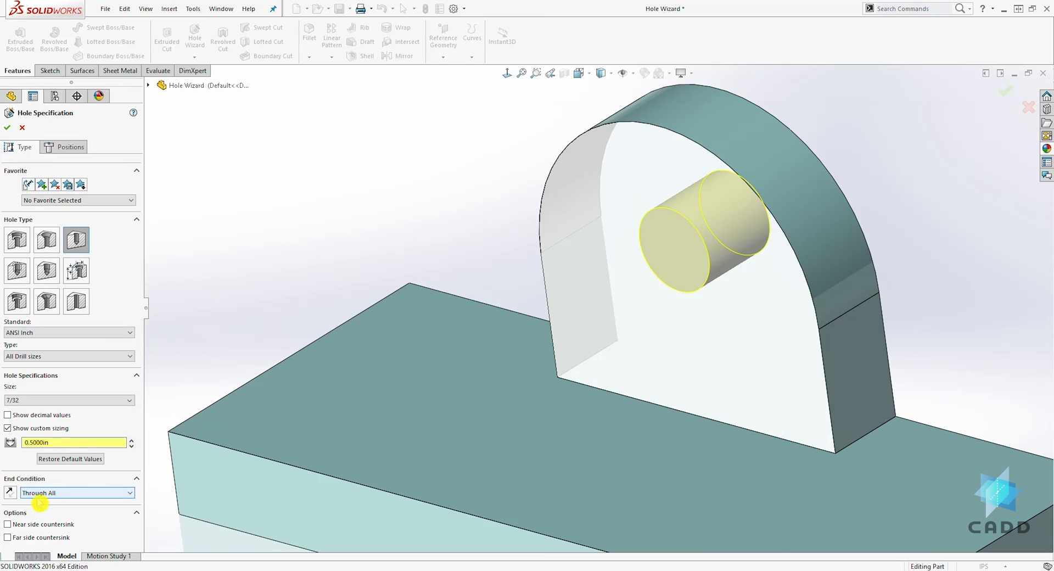
- Keep the hole's end condition as Through All and create the hole in the arched boss
left_click(39, 496)
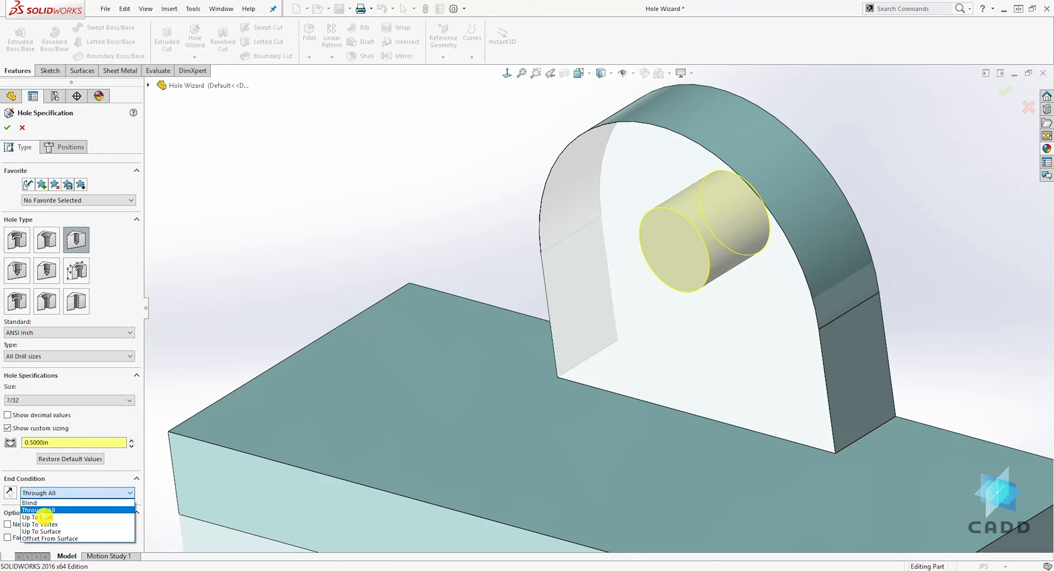
left_click(41, 510)
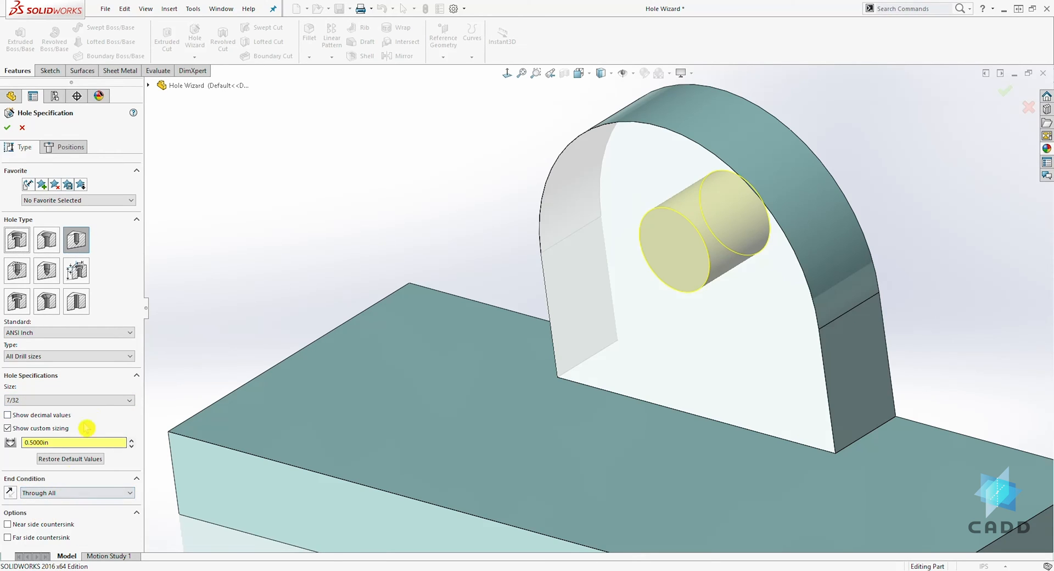
middle_click_drag(268, 264, 289, 232)
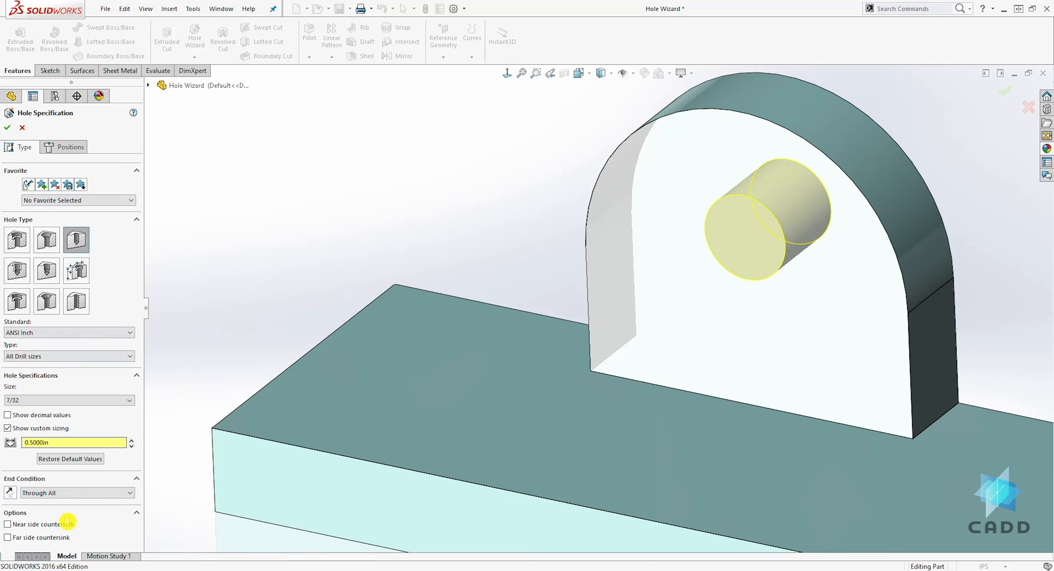
left_click(8, 128)
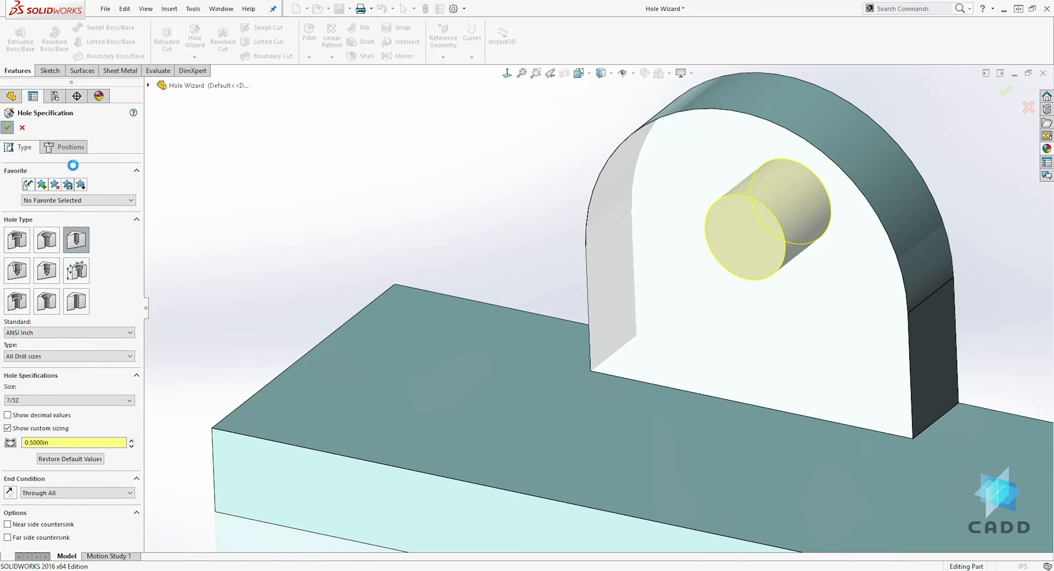
middle_click_drag(346, 214, 361, 187)
scroll(475, 224, "up", 5)
middle_click_drag(475, 224, 757, 256)
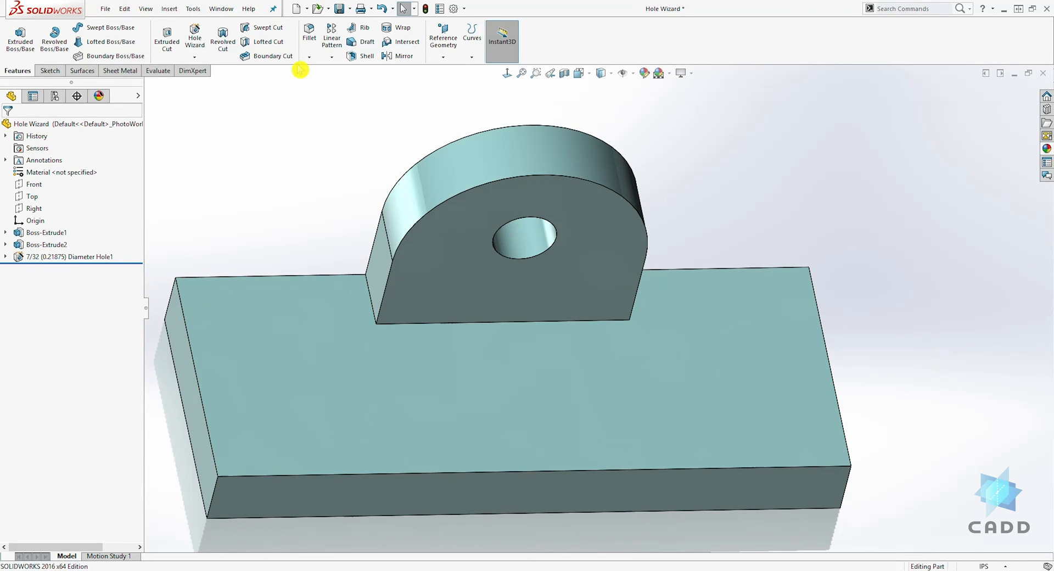
- Start another Hole Wizard hole and place two hole centres near the front corners of the base's top face
left_click(197, 39)
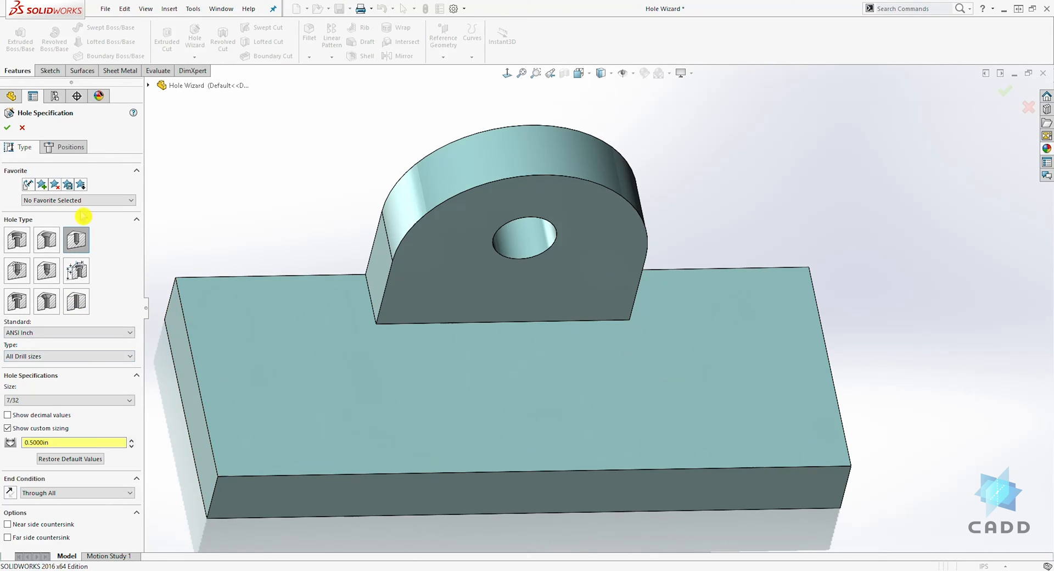
left_click(71, 149)
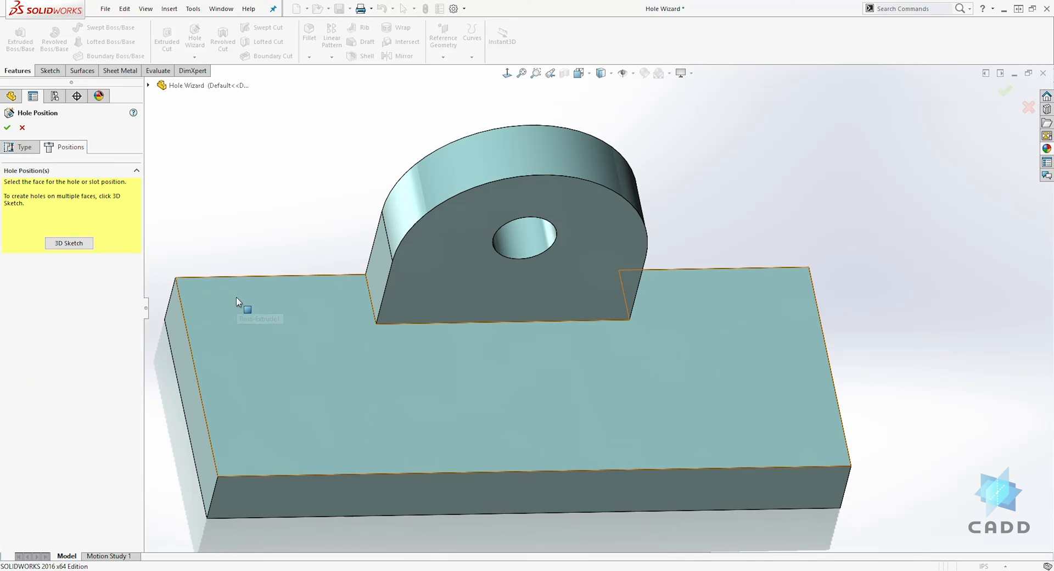
left_click(269, 391)
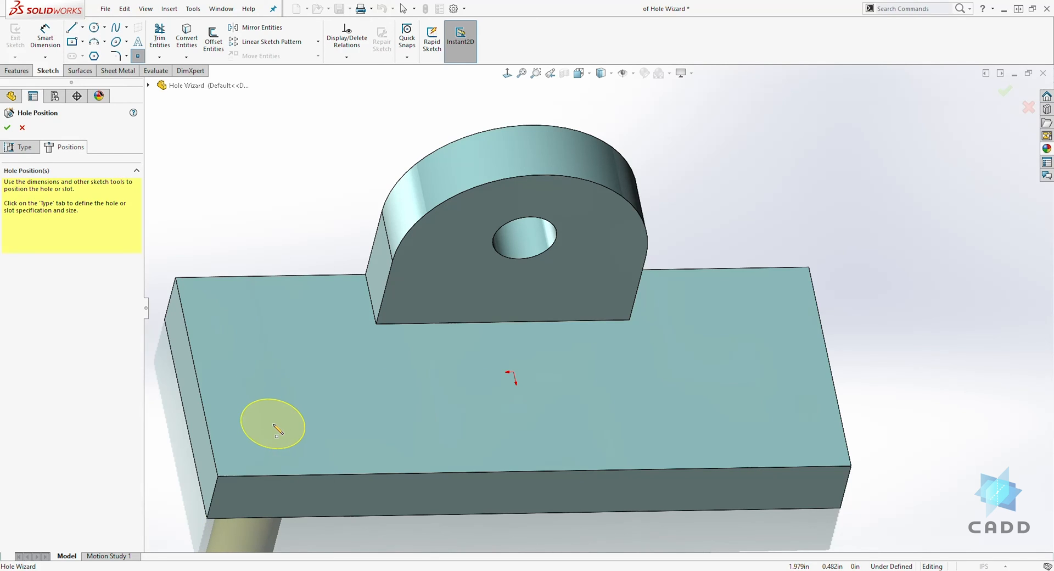
left_click(274, 425)
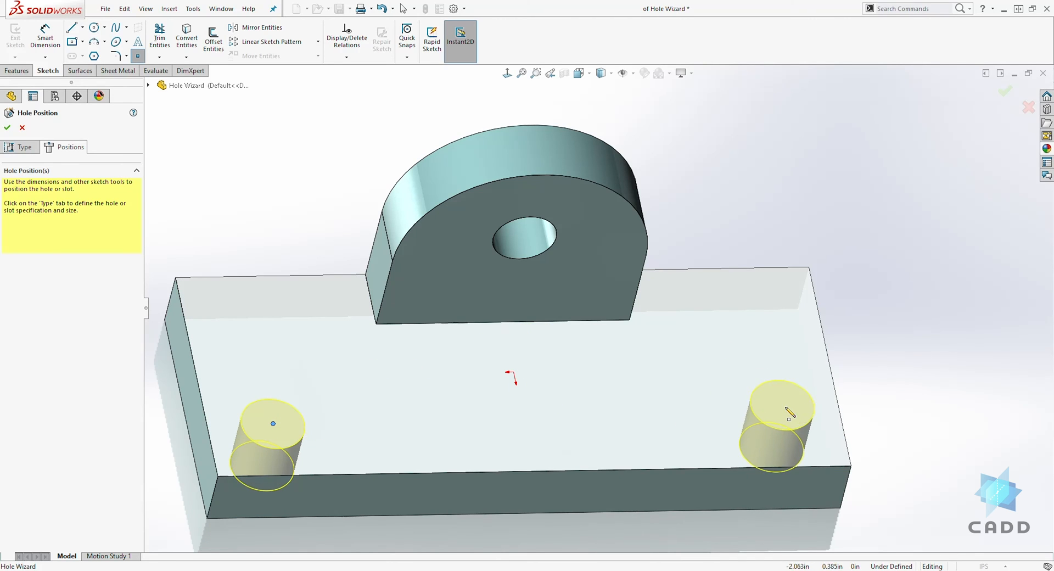
left_click(782, 415)
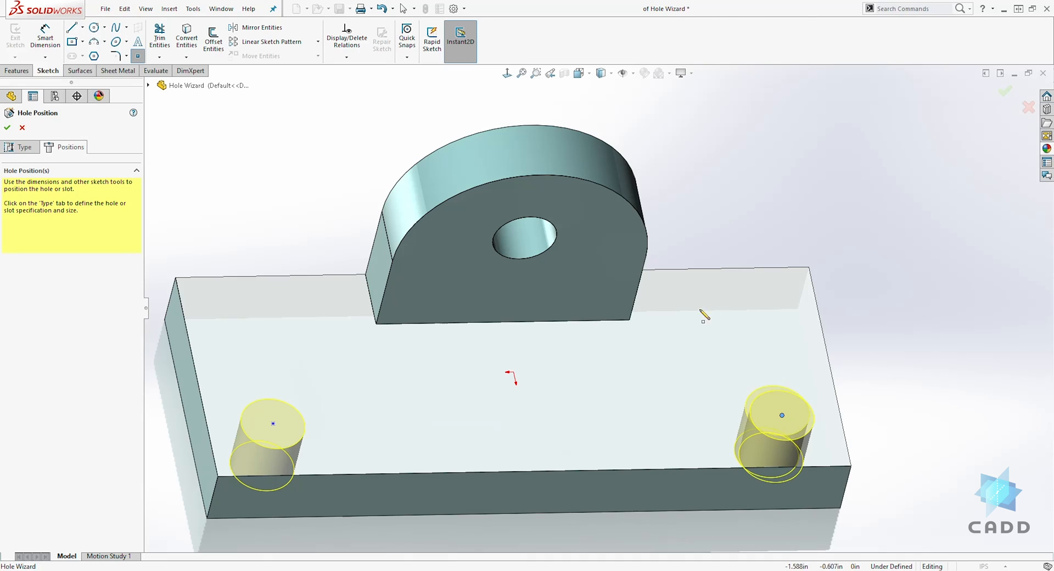
- View the hole sketch face-on and add a Horizontal relation between the two hole centres
left_click(507, 73)
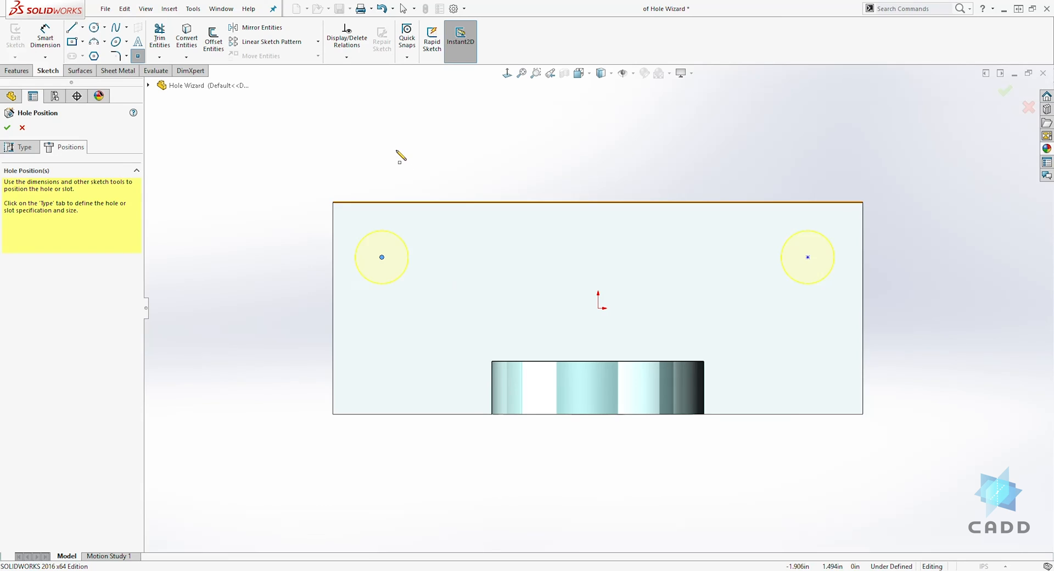
key("Escape")
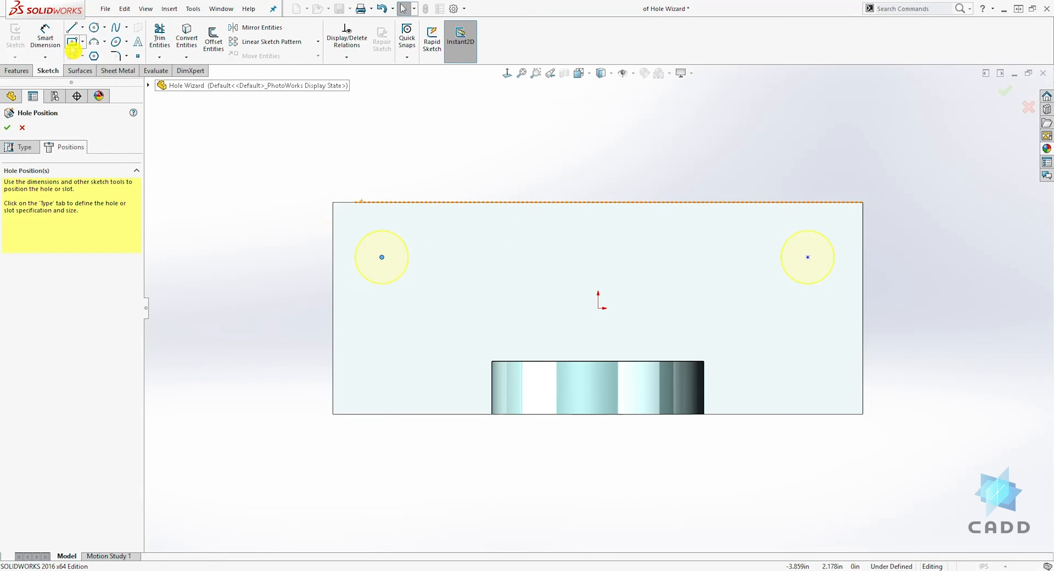
left_click(45, 29)
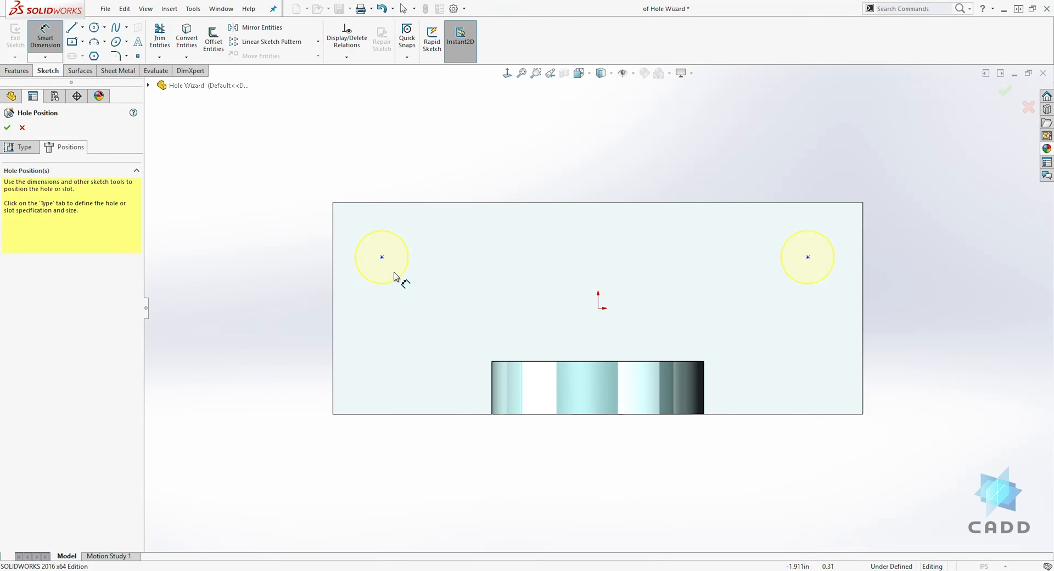
key("Escape")
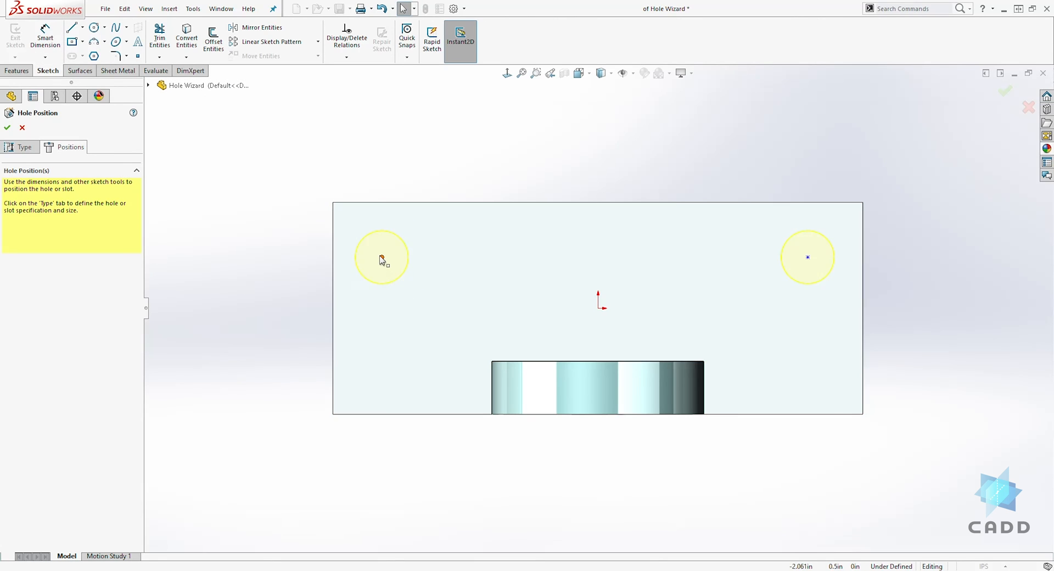
left_click(383, 261)
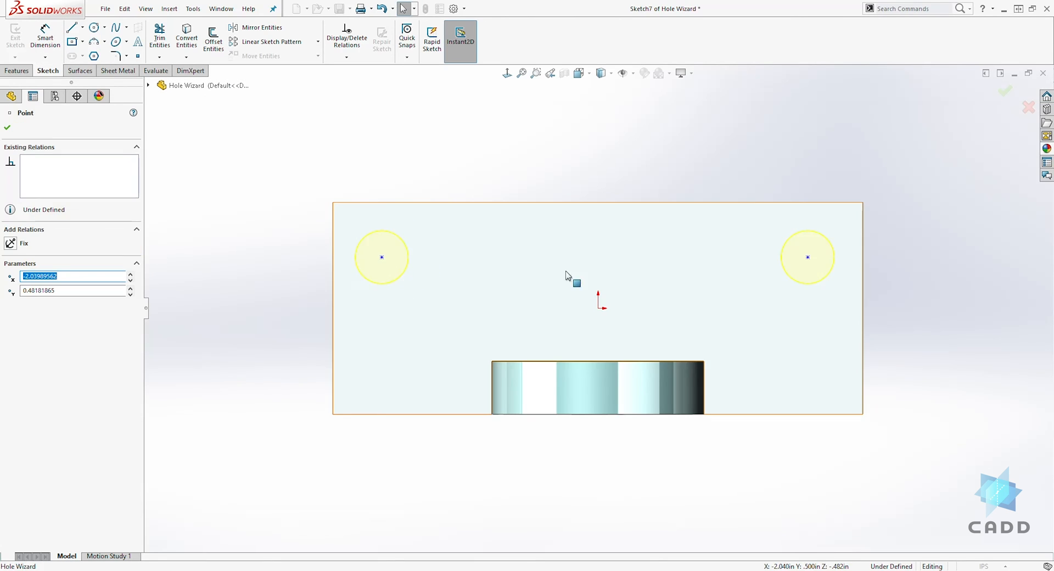
left_click(808, 257, "ctrl")
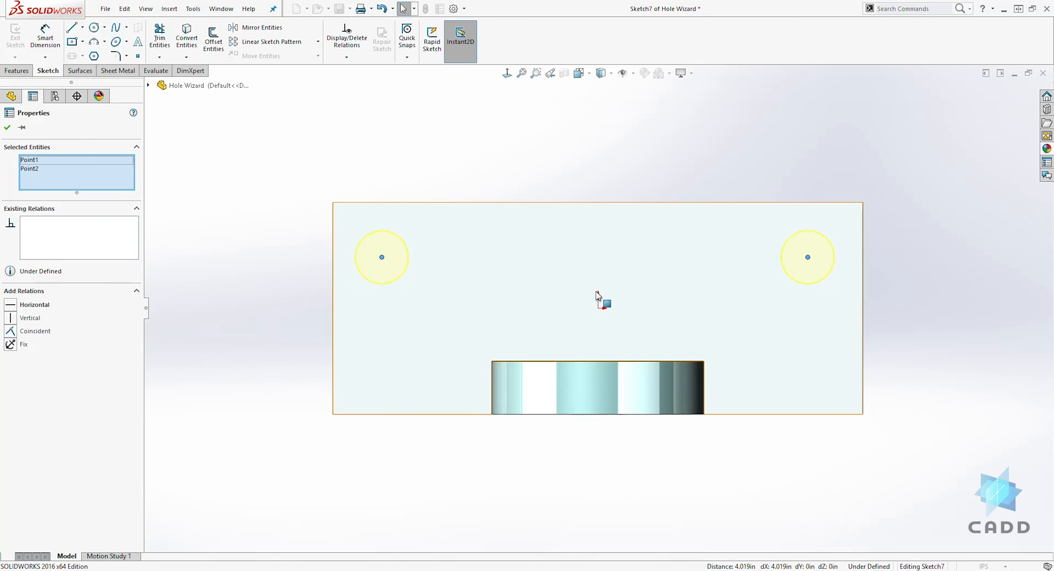
left_click(16, 305)
left_click(295, 294)
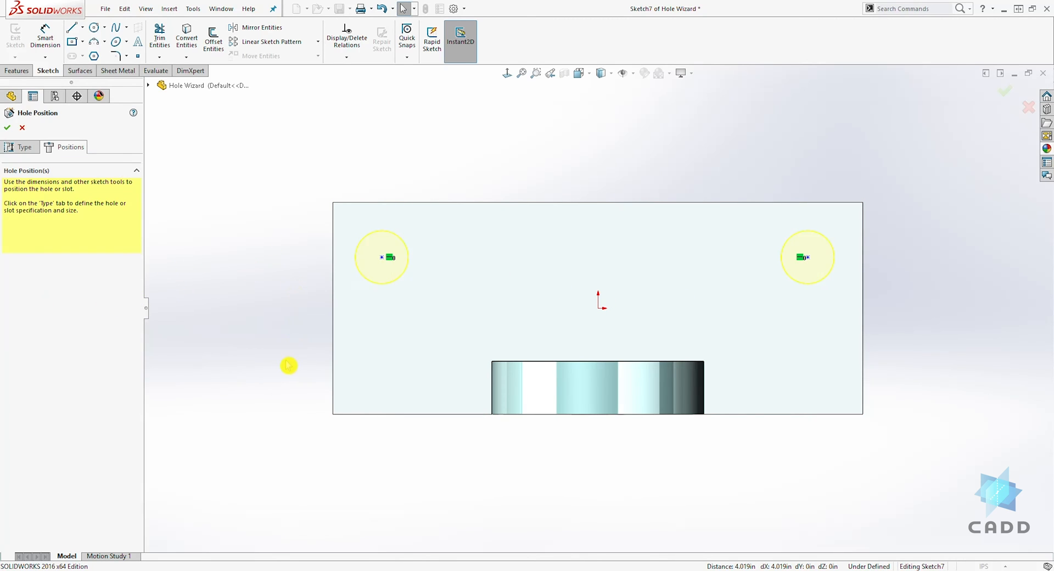
- Dimension the left hole centre 0.5 in from the base's adjacent short edge
right_click_drag(288, 366, 314, 227)
left_click(334, 240)
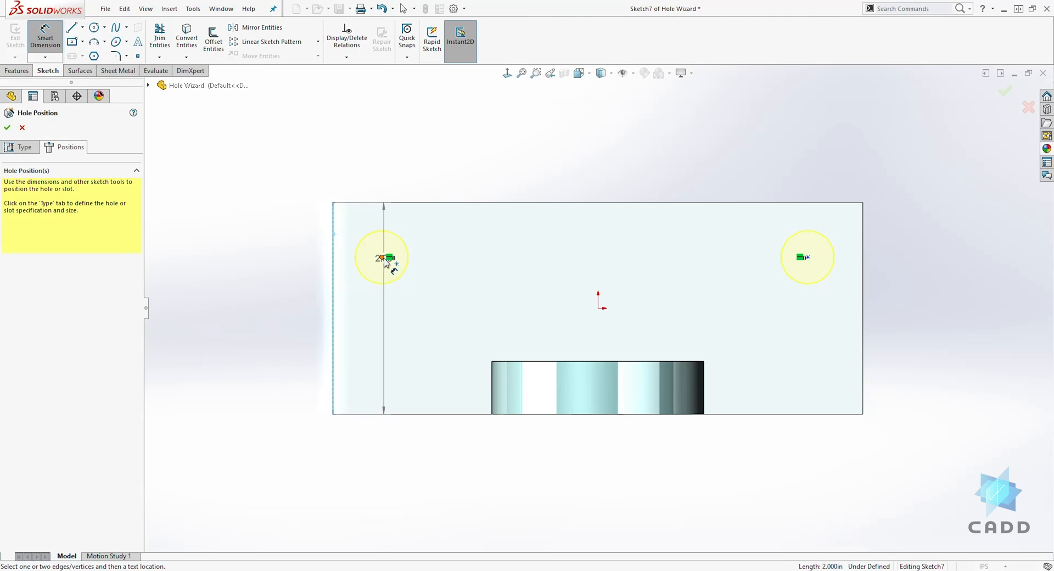
left_click(382, 256)
left_click(357, 164)
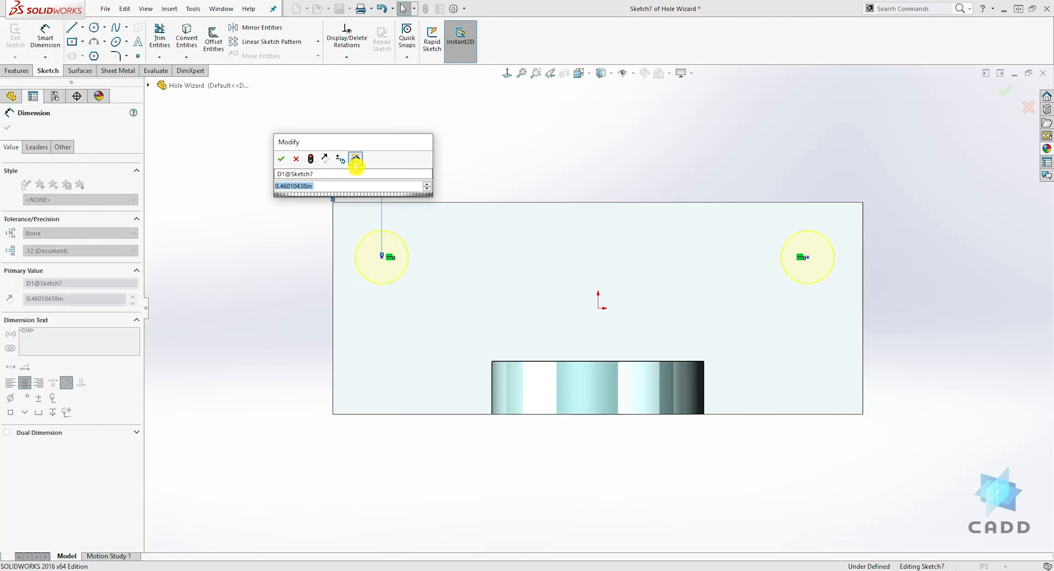
type(".5")
key("Return")
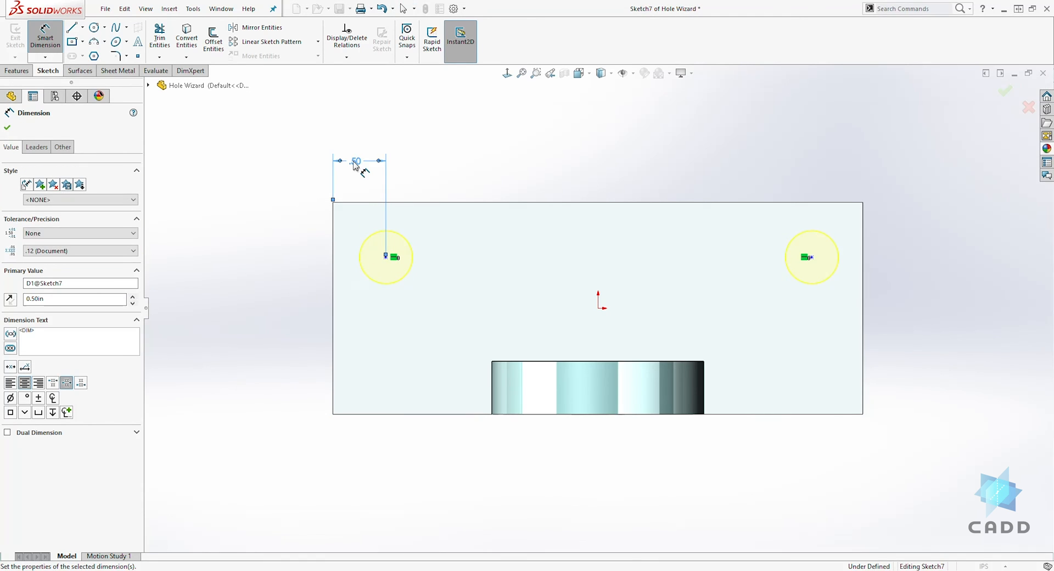
- Dimension the left hole centre 0.5 in from the base's long edge opposite the arched boss
left_click(375, 203)
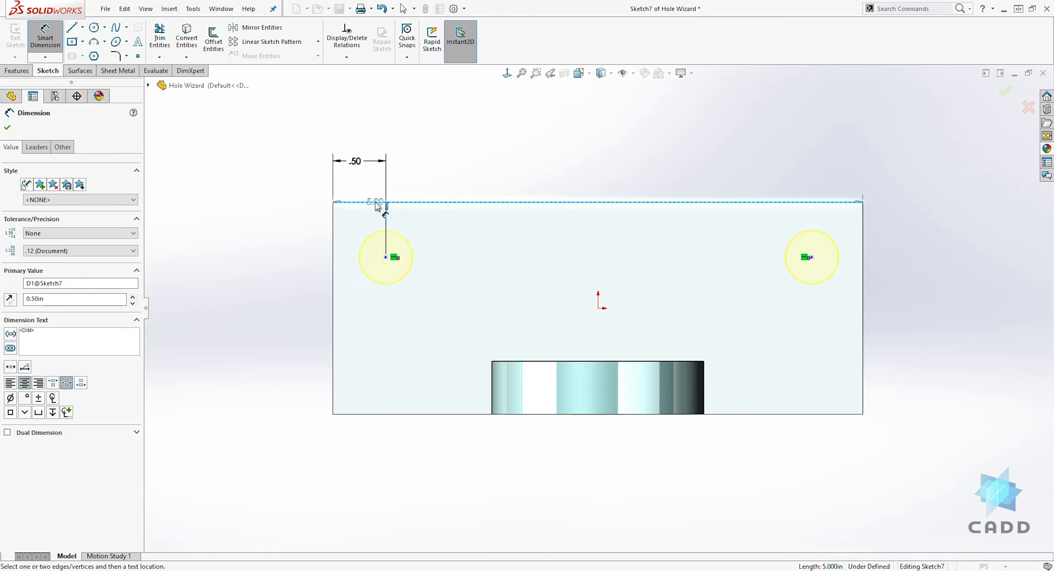
left_click(385, 256)
left_click(317, 236)
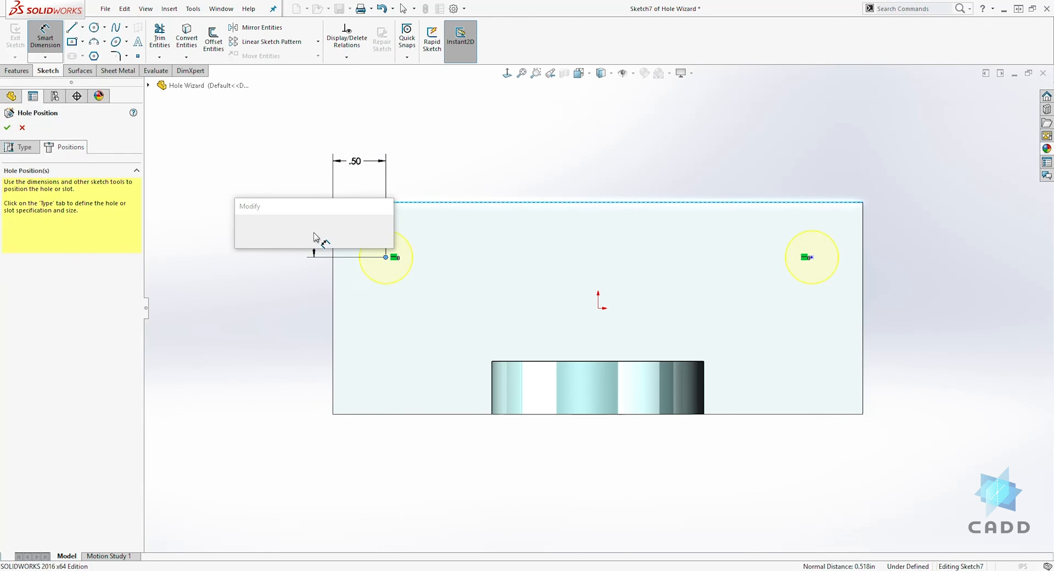
type(".5")
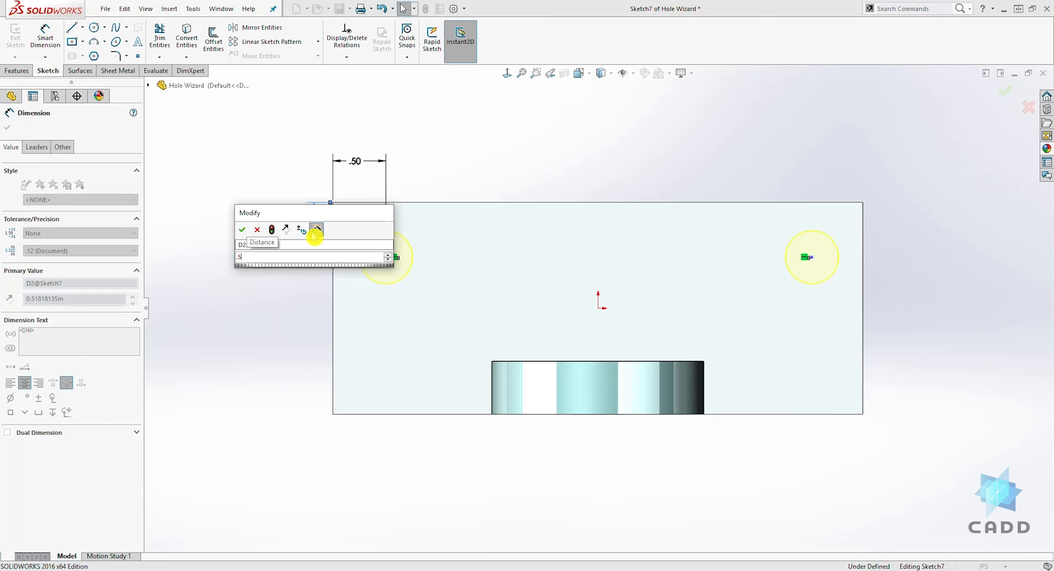
key("Return")
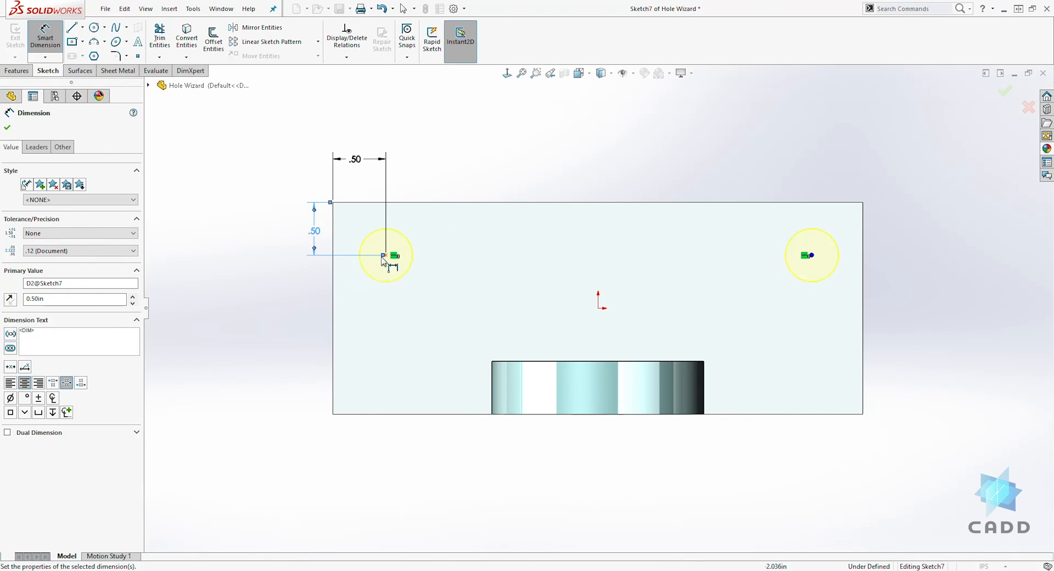
key("Escape")
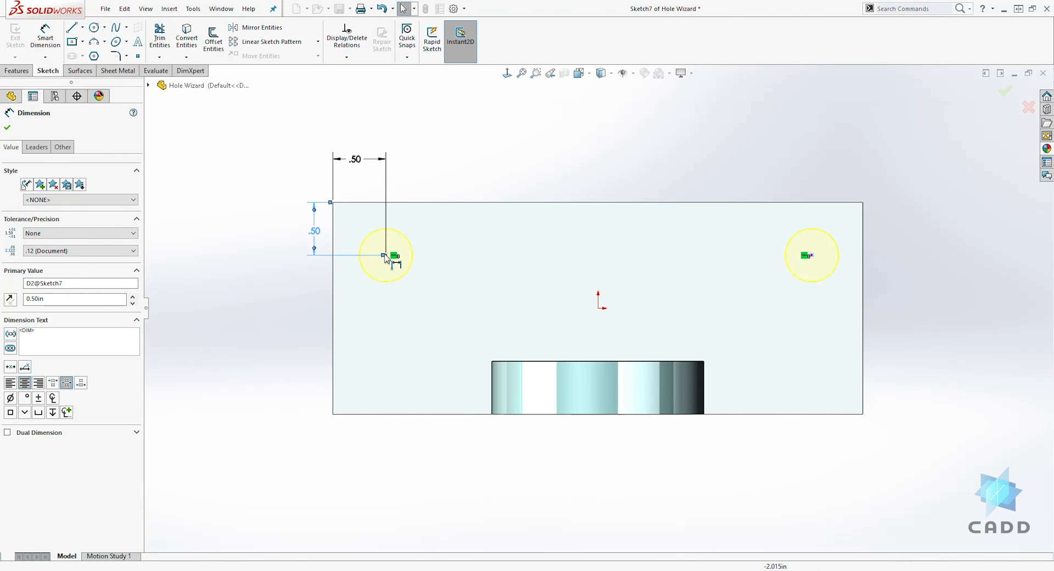
- Dimension the spacing between the two hole centres as 4 in
left_click(385, 255)
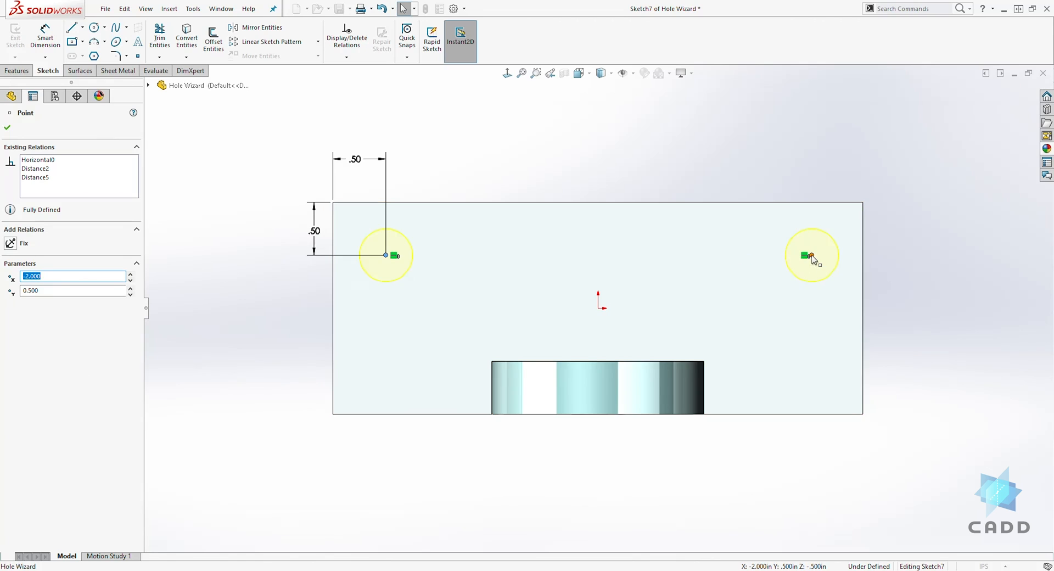
key("Escape")
left_click(45, 34)
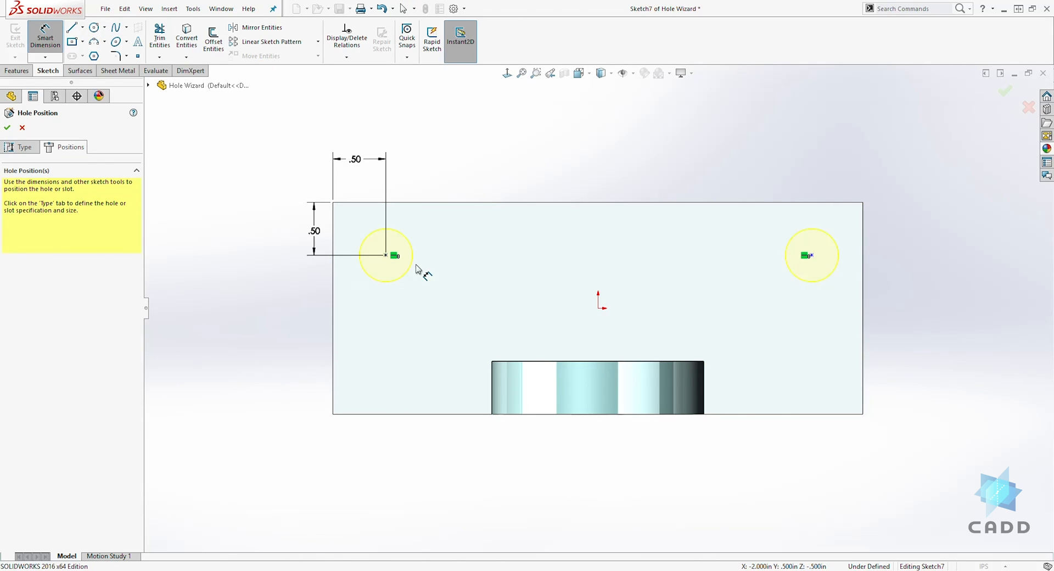
left_click(386, 255)
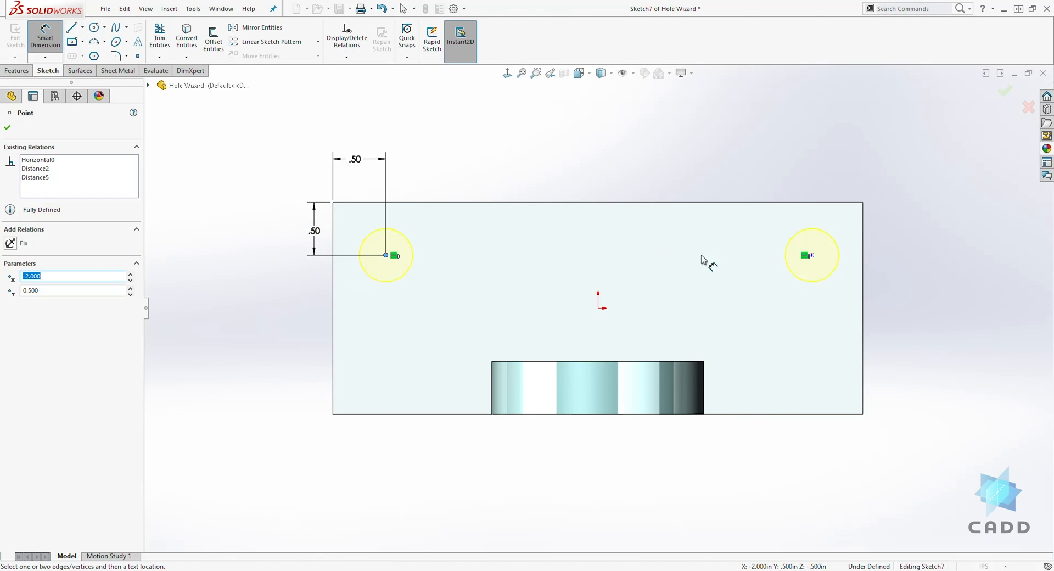
left_click(811, 256)
left_click(707, 159)
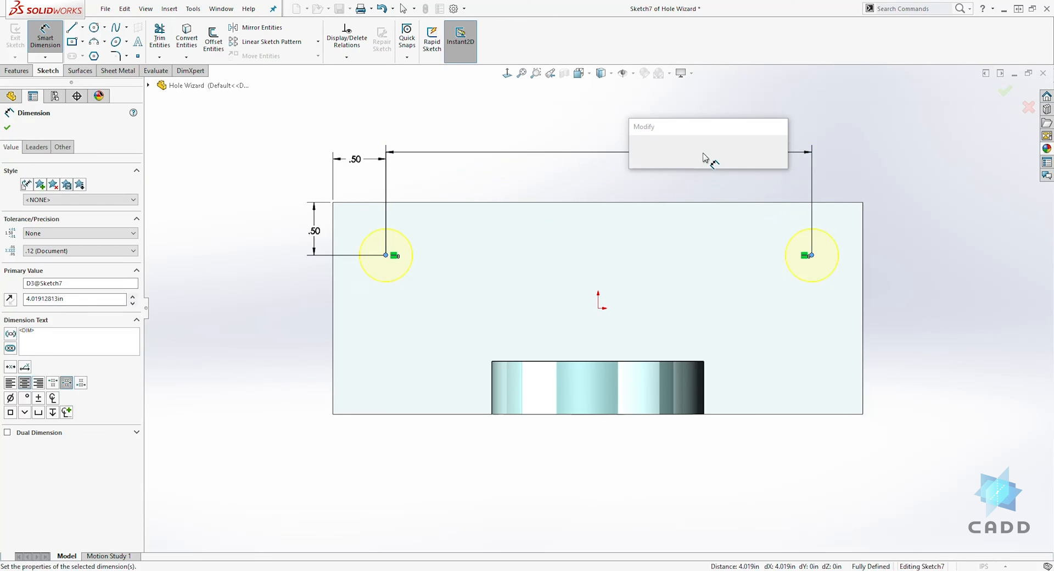
type("4")
key("Return")
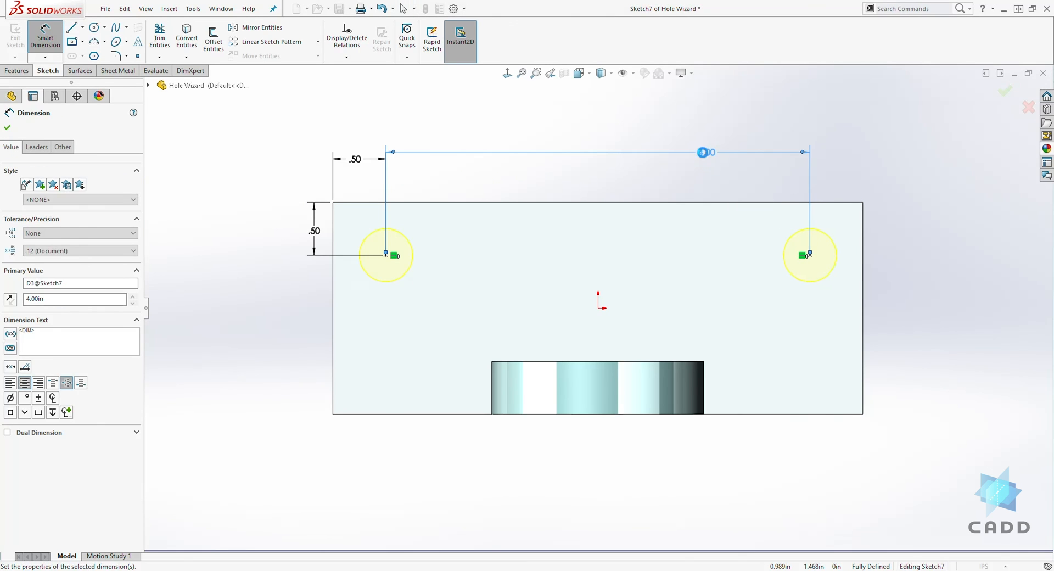
key("Escape")
left_click(898, 259)
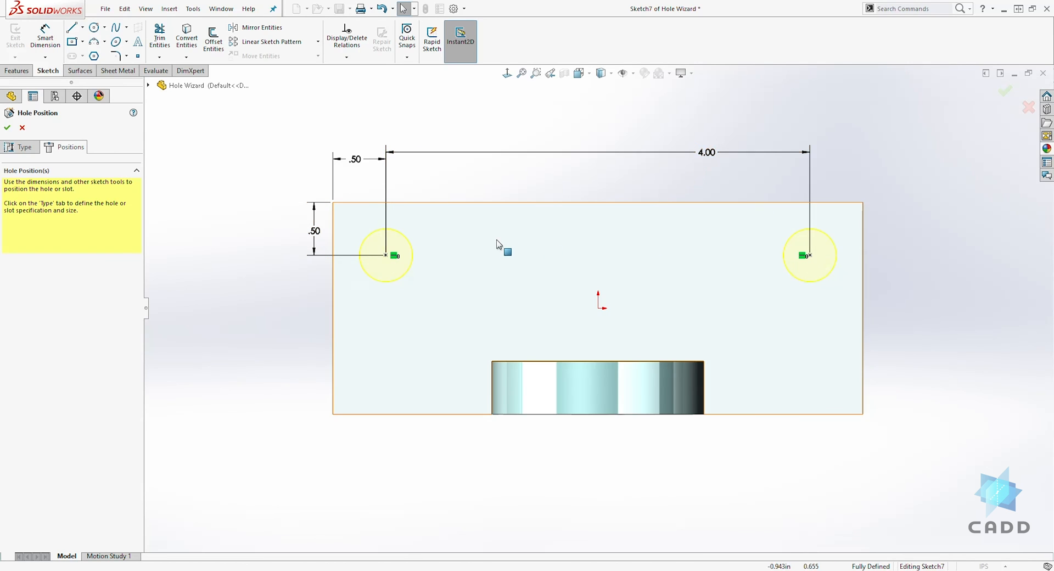
- Return to the hole specification and create the two holes in the base with the existing settings
left_click(19, 153)
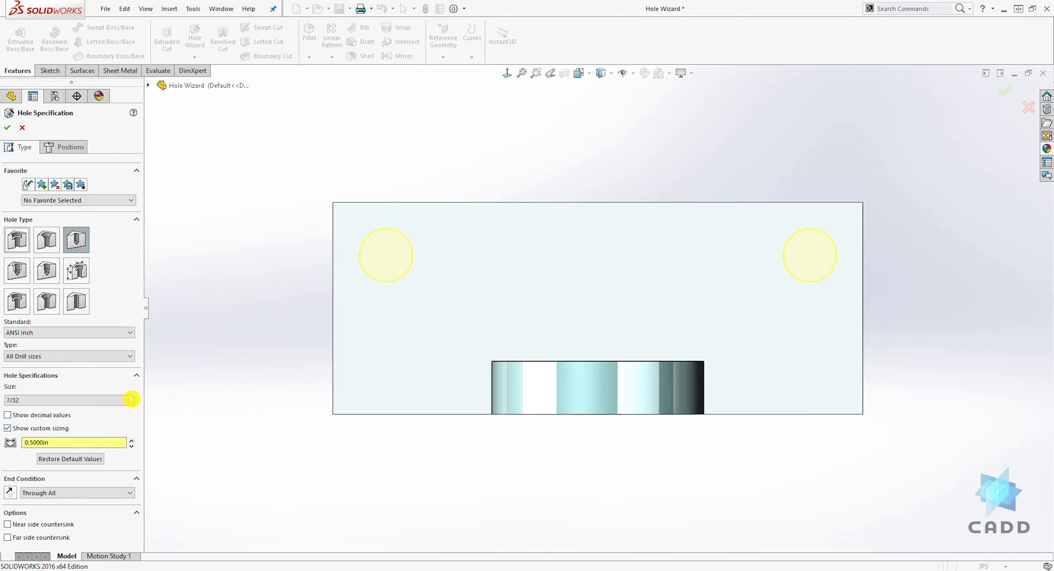
middle_click_drag(213, 396, 292, 471)
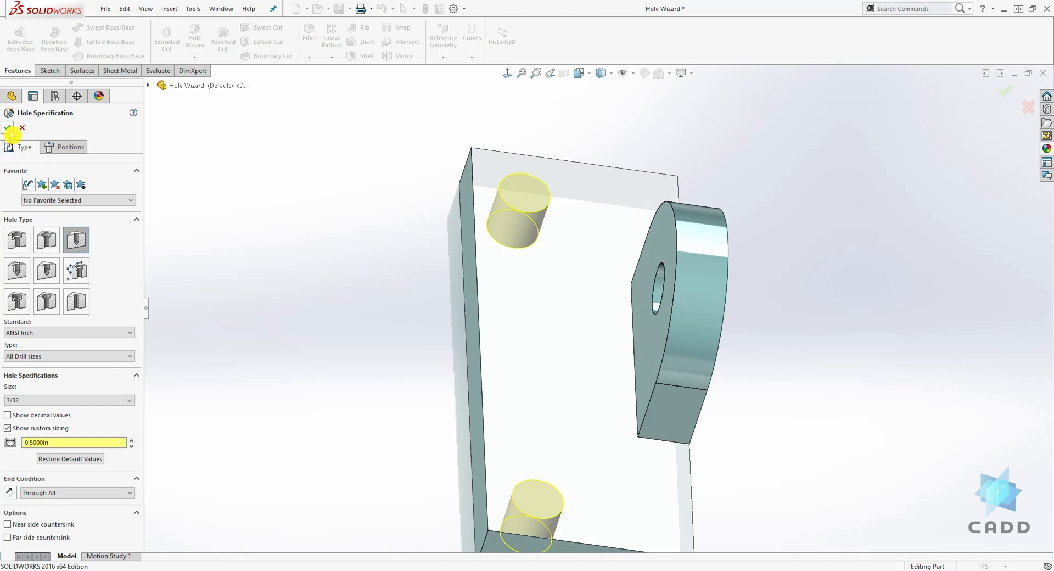
key("Return")
middle_click_drag(311, 212, 394, 268)
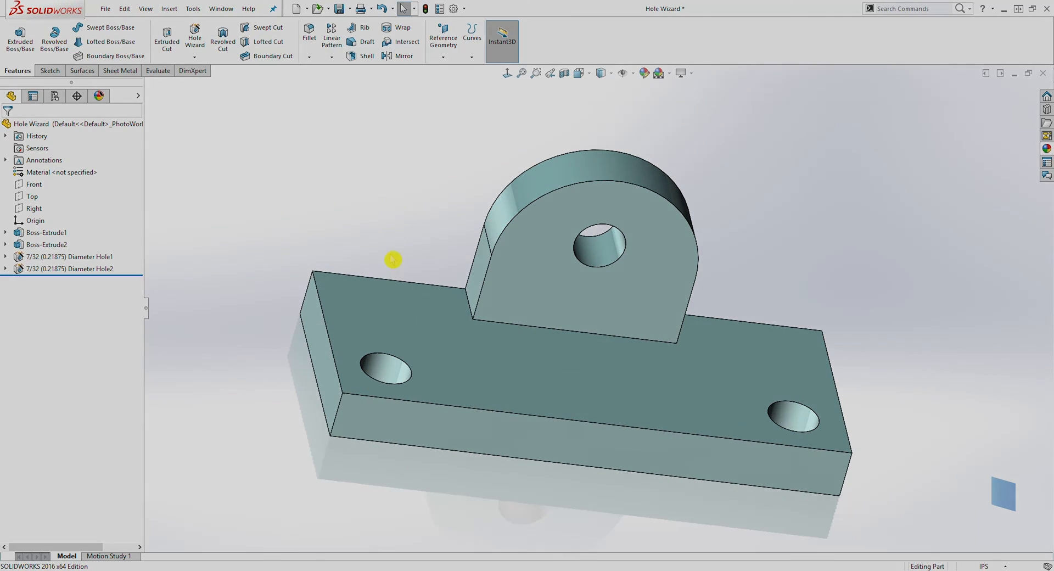